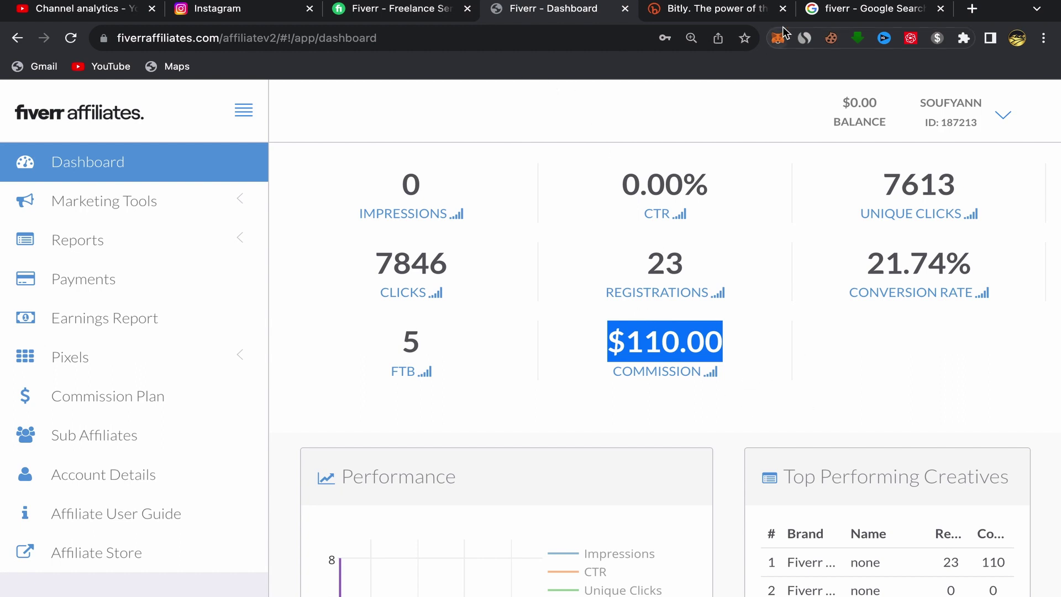
Leave the affiliates dashboard for the Google search results tab for 'fiverr'.
left_click(852, 7)
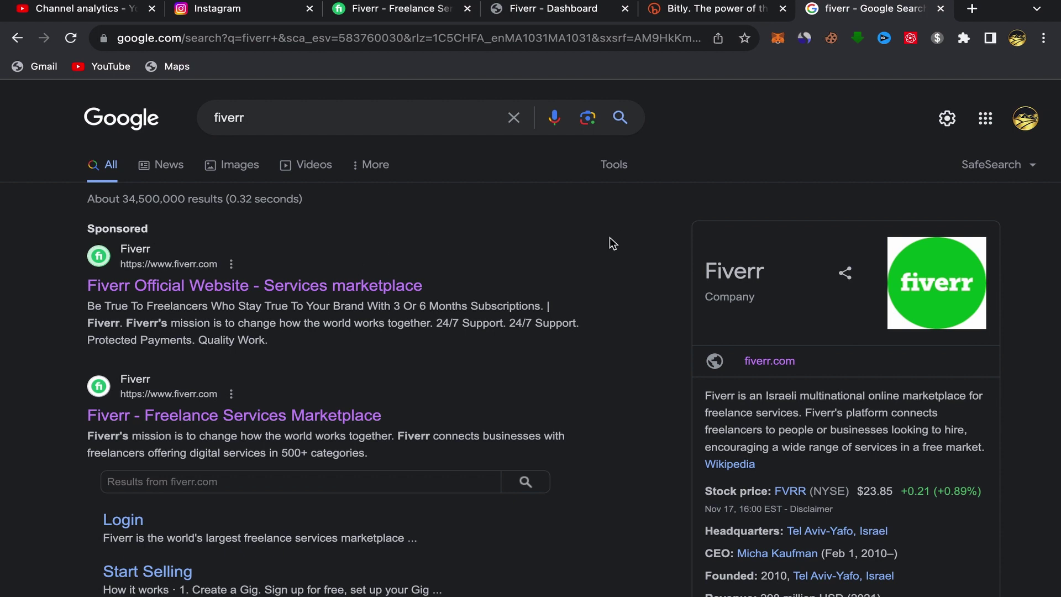
Reach the Fiverr Affiliates landing page through the Affiliates link in the Fiverr footer.
left_click(383, 20)
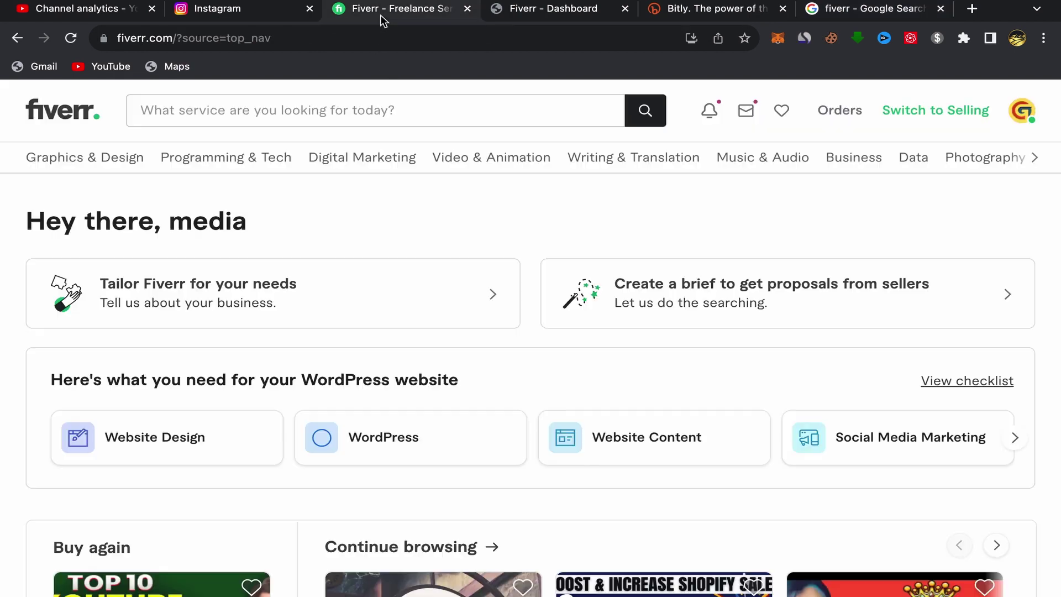
scroll(502, 434, "down", 10)
scroll(503, 433, "down", 15)
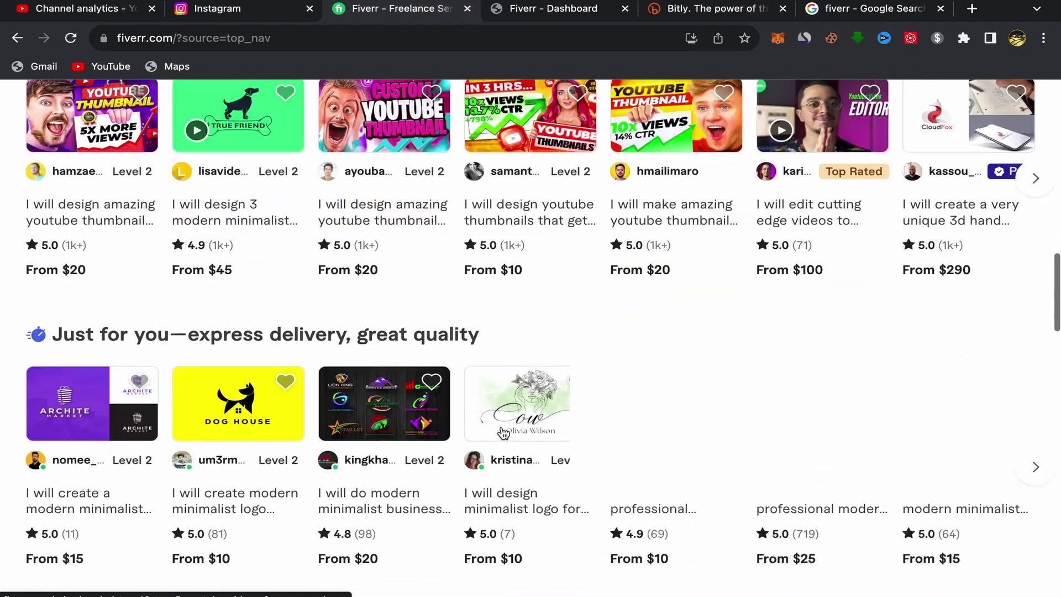
scroll(504, 434, "up", 12)
scroll(503, 433, "up", 3)
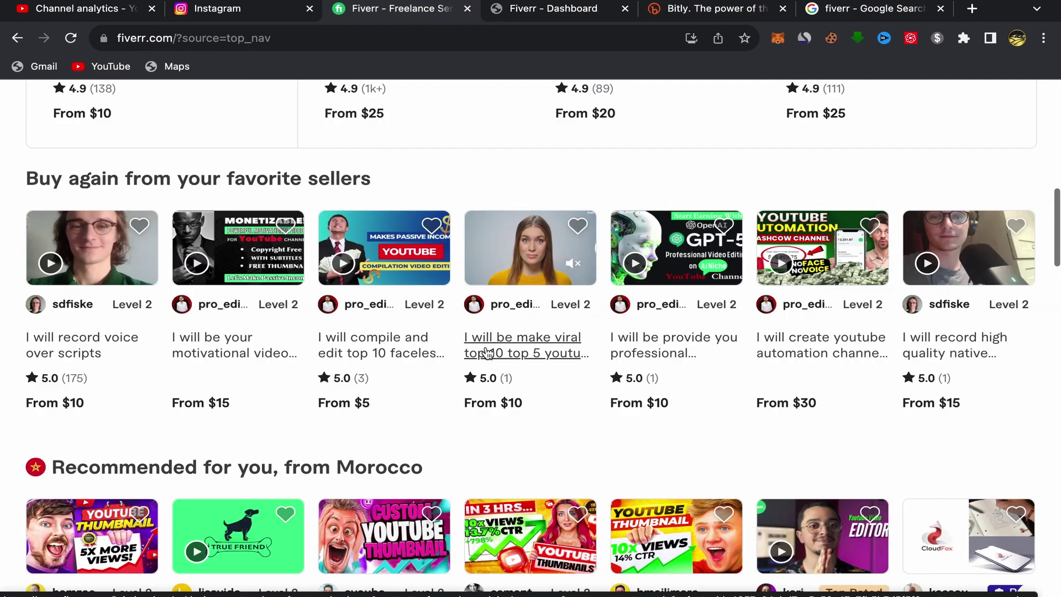
scroll(459, 246, "up", 10)
scroll(459, 255, "up", 1)
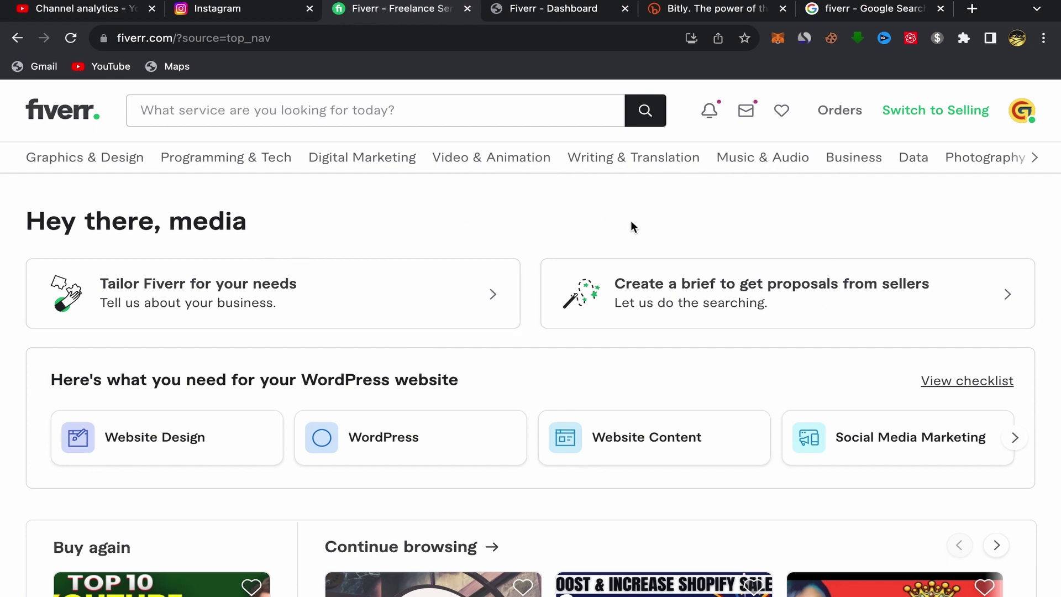
scroll(541, 341, "down", 15)
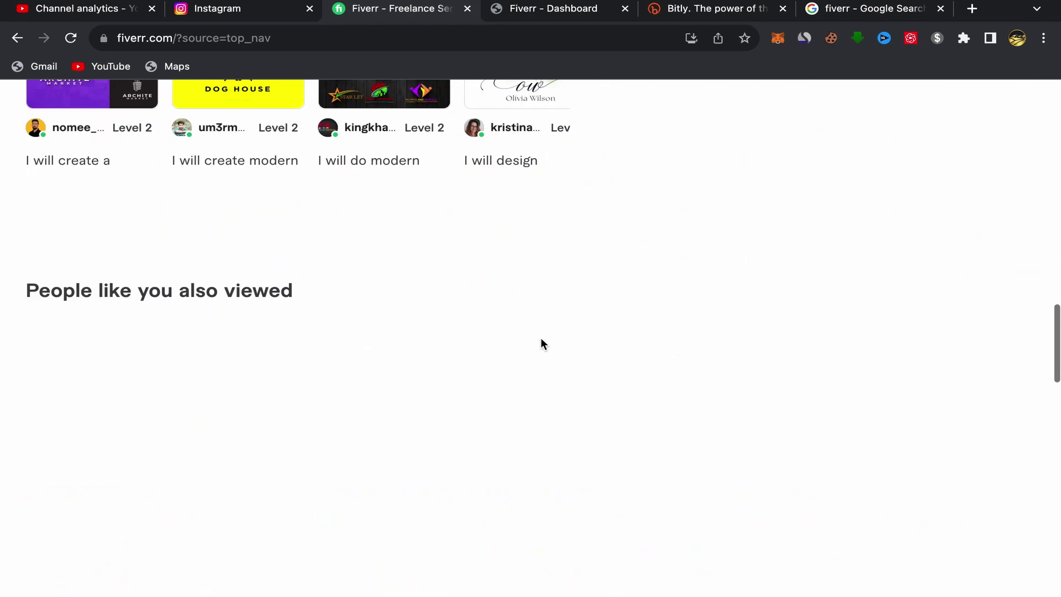
scroll(541, 342, "down", 20)
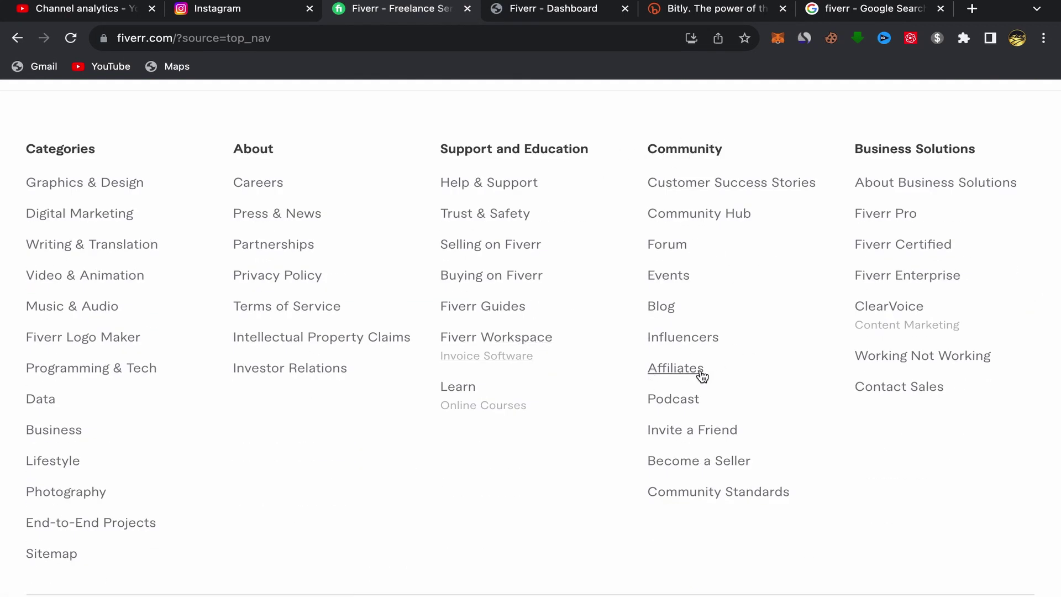
left_click(681, 369)
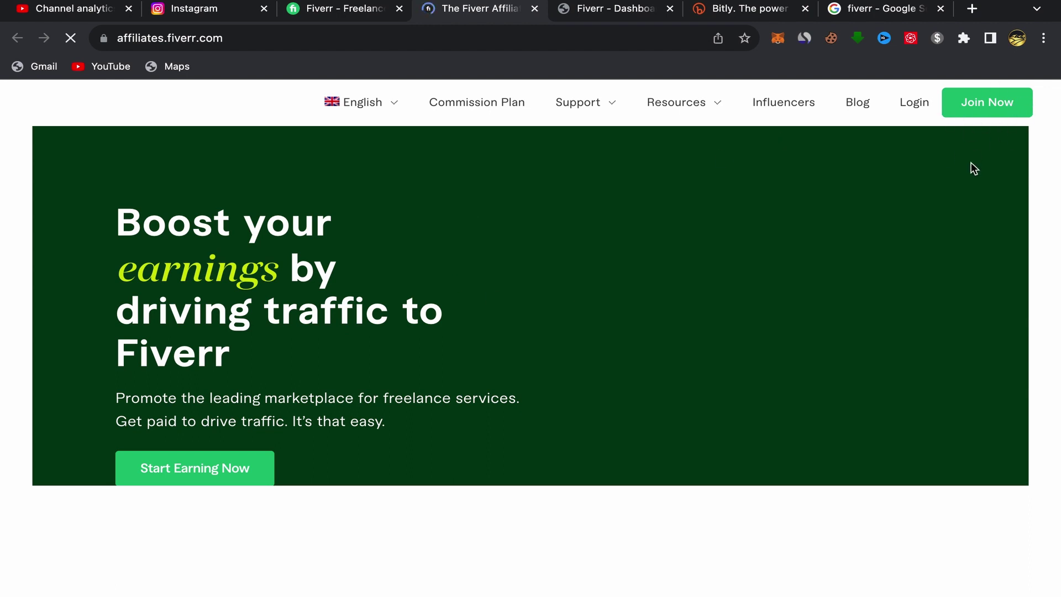
Join Now to open the sign-up form and preview Account Type and traffic source choices.
left_click(992, 115)
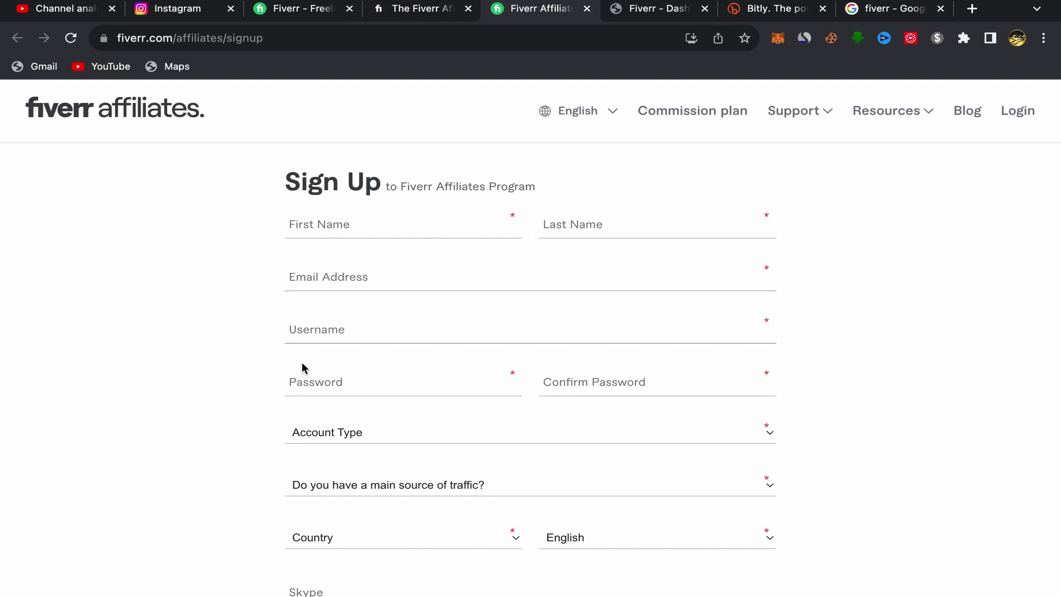
left_click(315, 431)
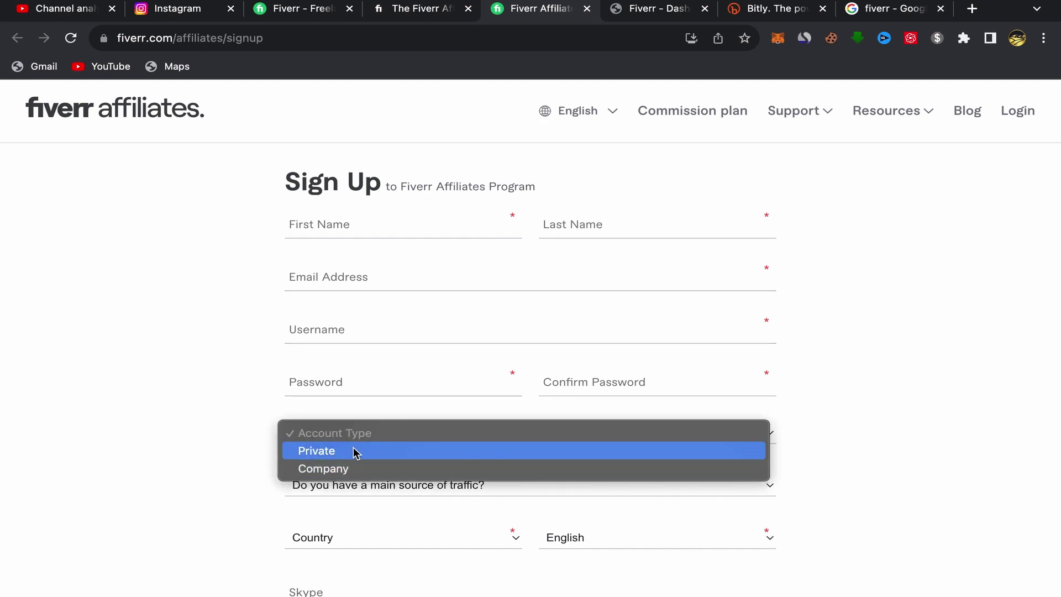
left_click(309, 489)
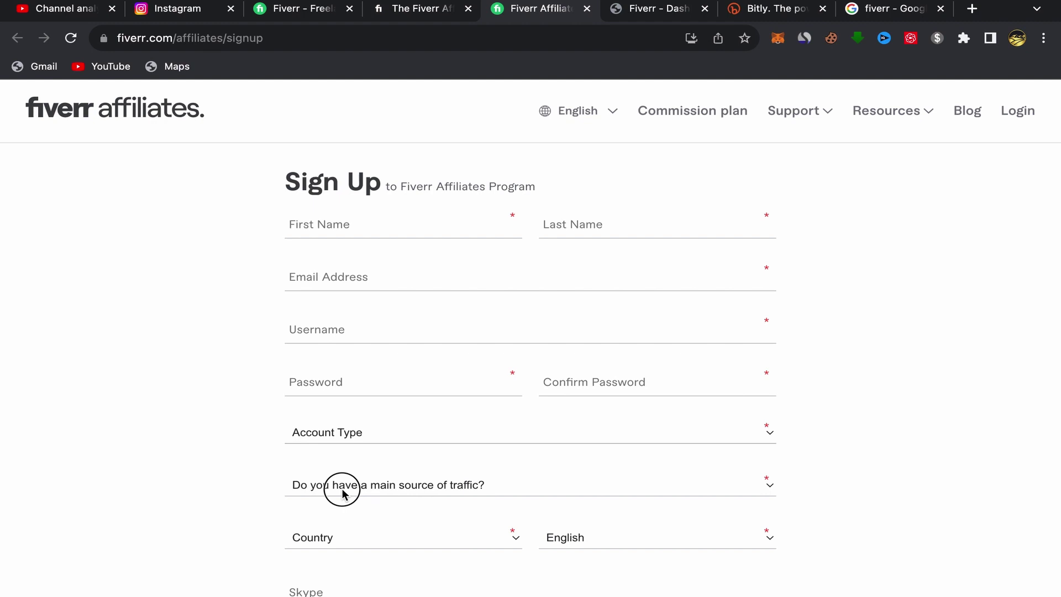
left_click(347, 486)
left_click(249, 496)
Browse the Country and language lists without changing them, keeping English, and scroll back up.
scroll(249, 496, "down", 4)
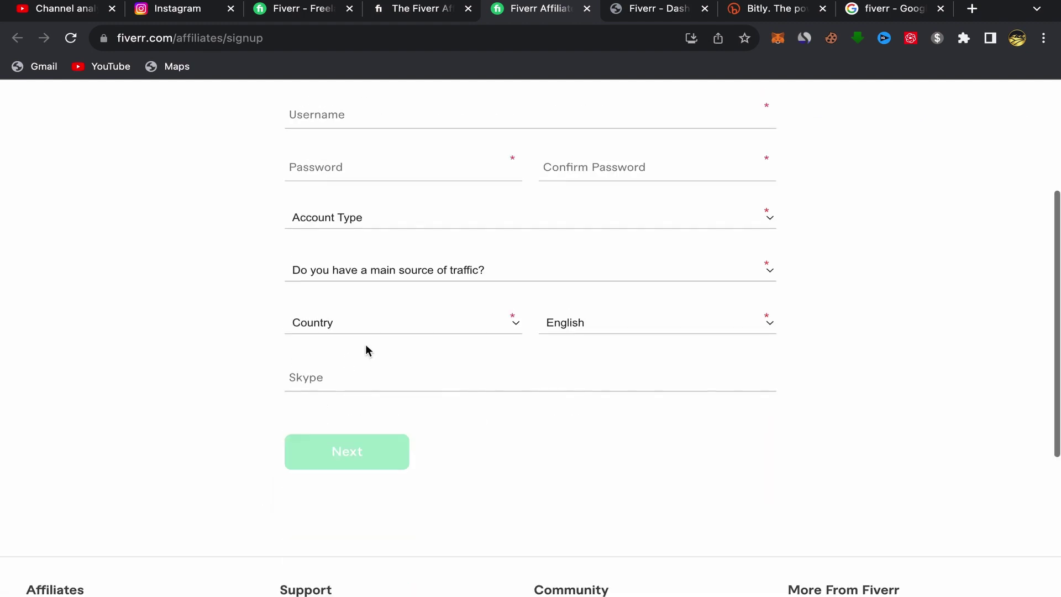
left_click(323, 327)
left_click(545, 353)
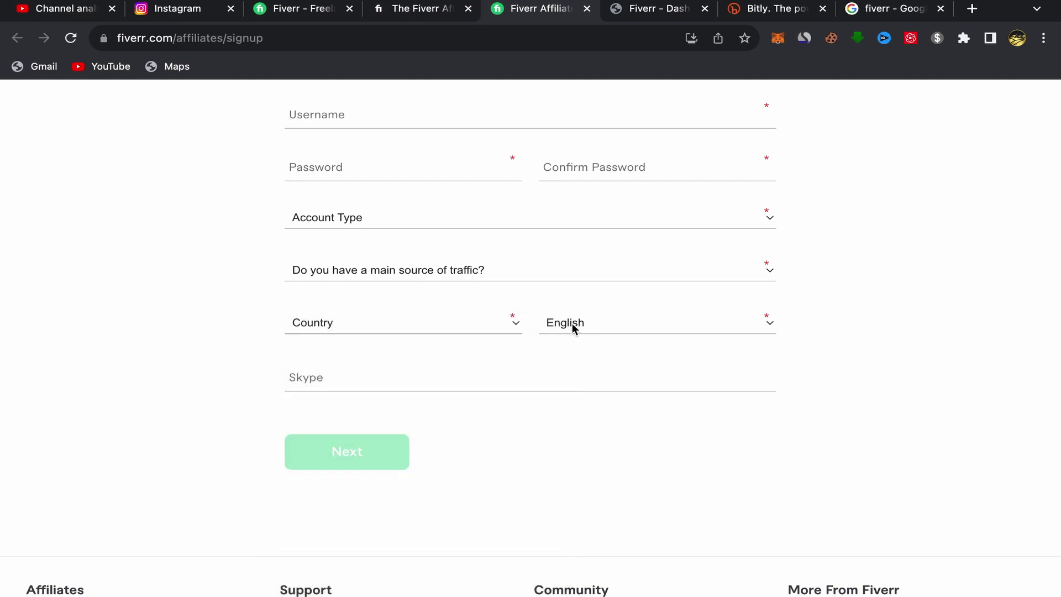
left_click(572, 326)
left_click(231, 378)
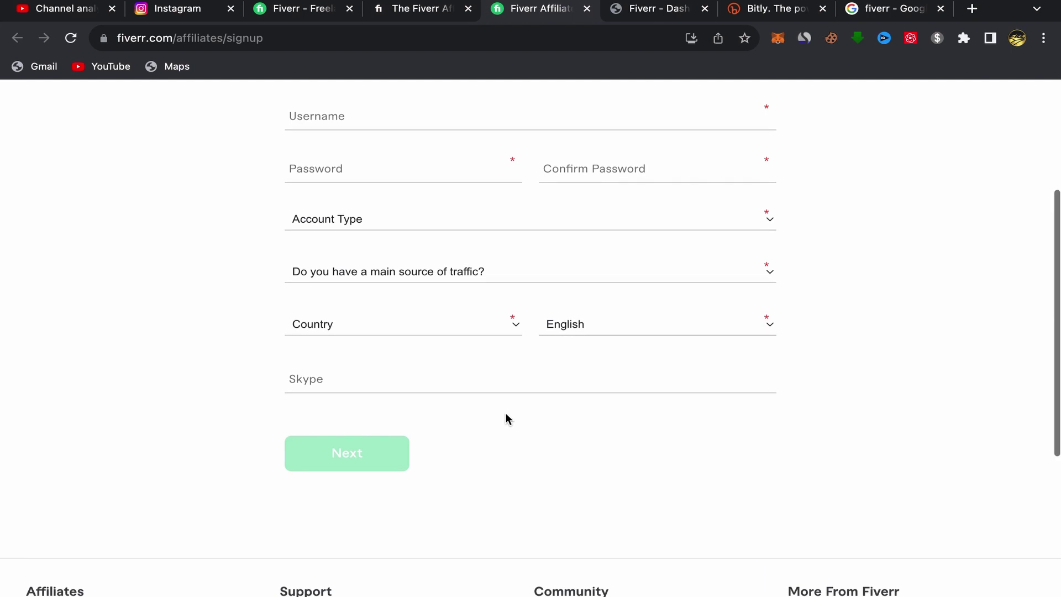
scroll(506, 412, "up", 4)
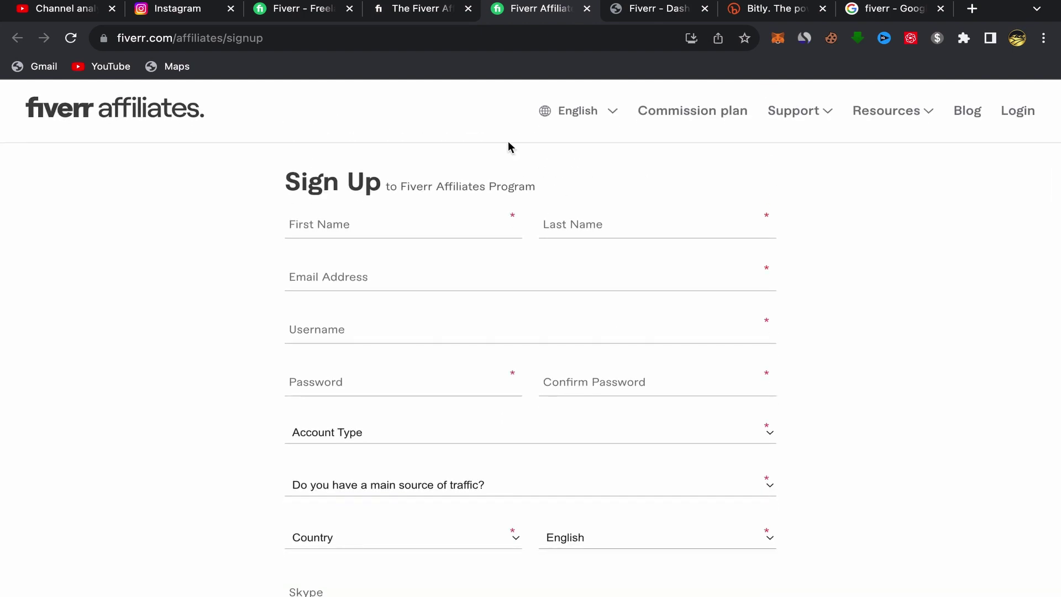
Close the affiliate landing and sign-up tabs, then return to the top of fiverr.com.
left_click(642, 10)
left_click(468, 10)
left_click(468, 10)
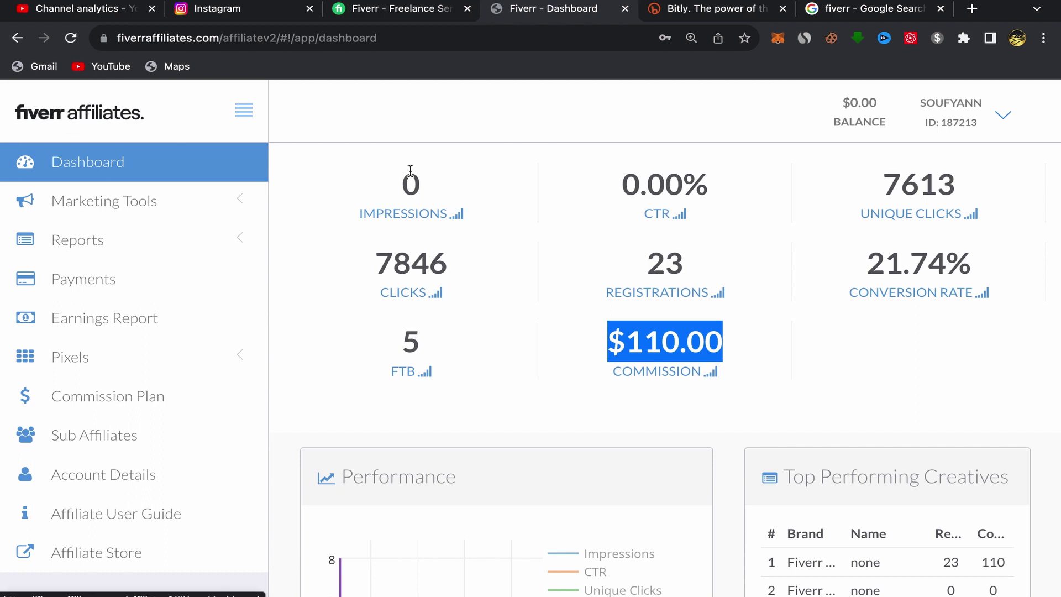
left_click(524, 381)
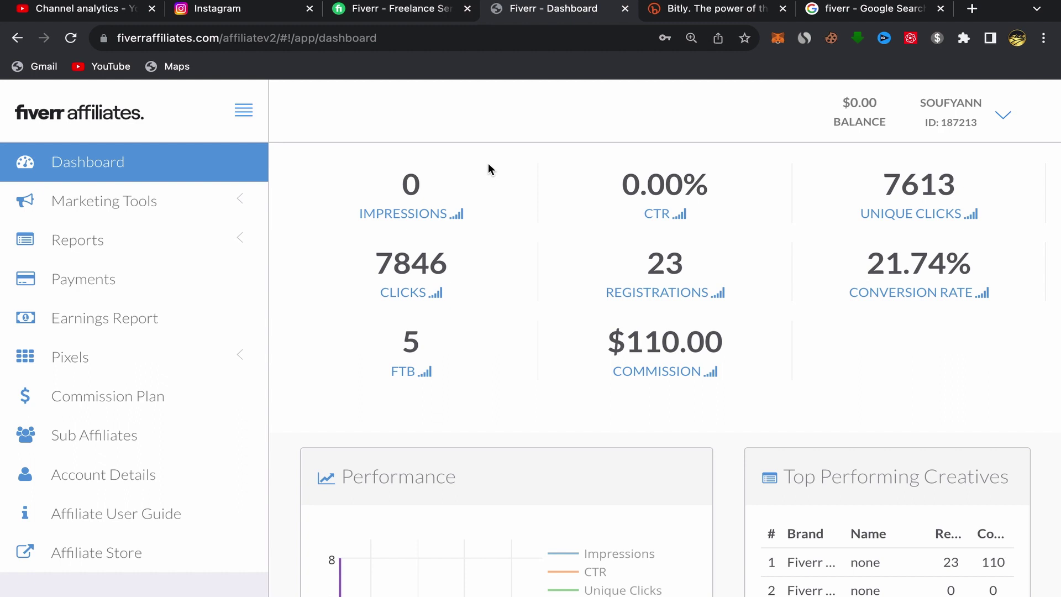
left_click(415, 17)
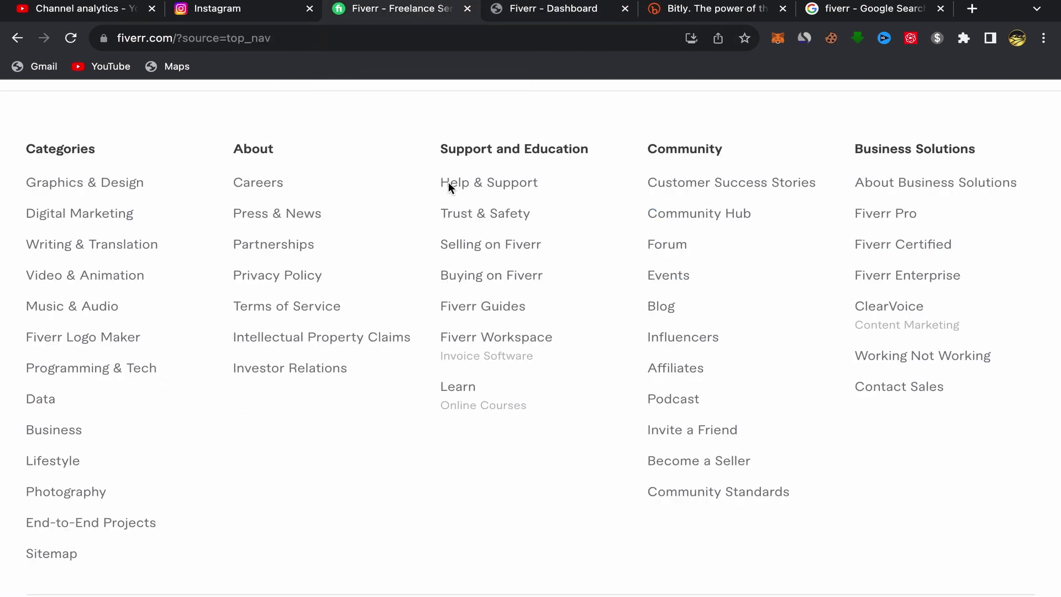
scroll(436, 199, "up", 7)
scroll(430, 218, "up", 20)
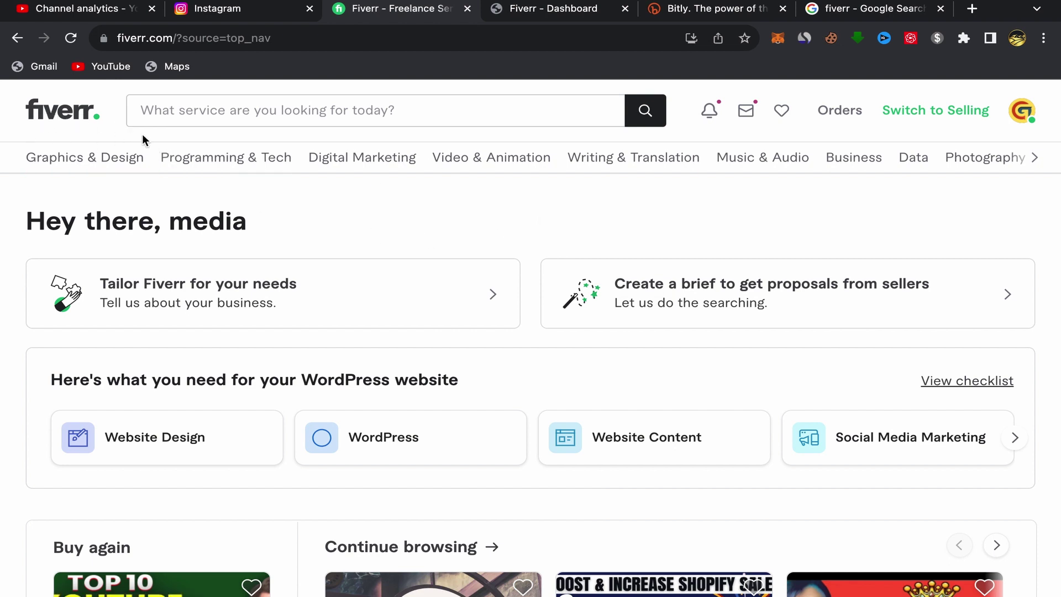
Search Fiverr for 'instagram promotion' by typing 'instgr' and picking the suggestion.
left_click(162, 108)
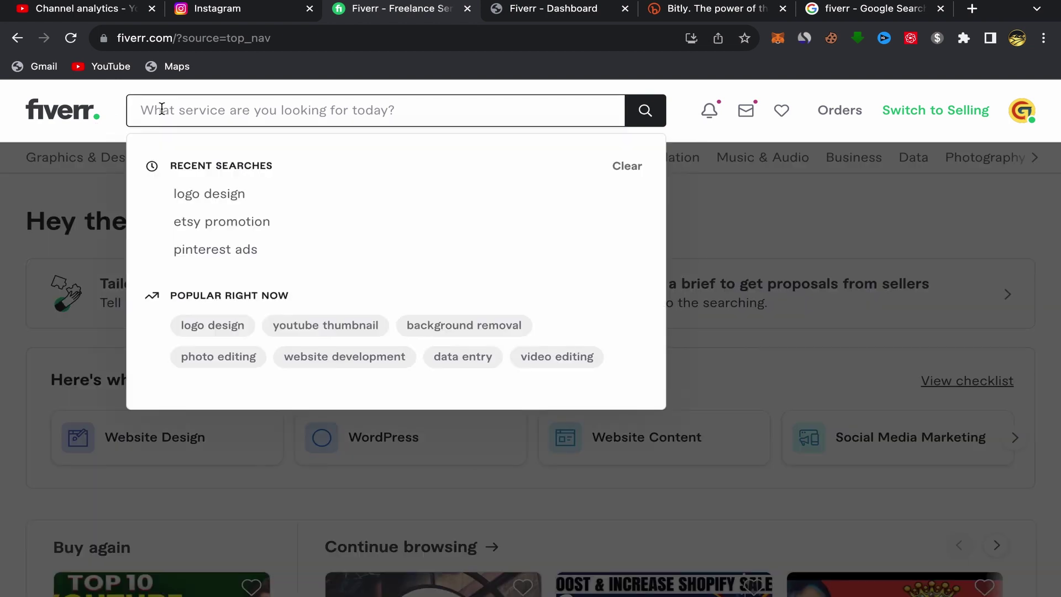
type("instgr")
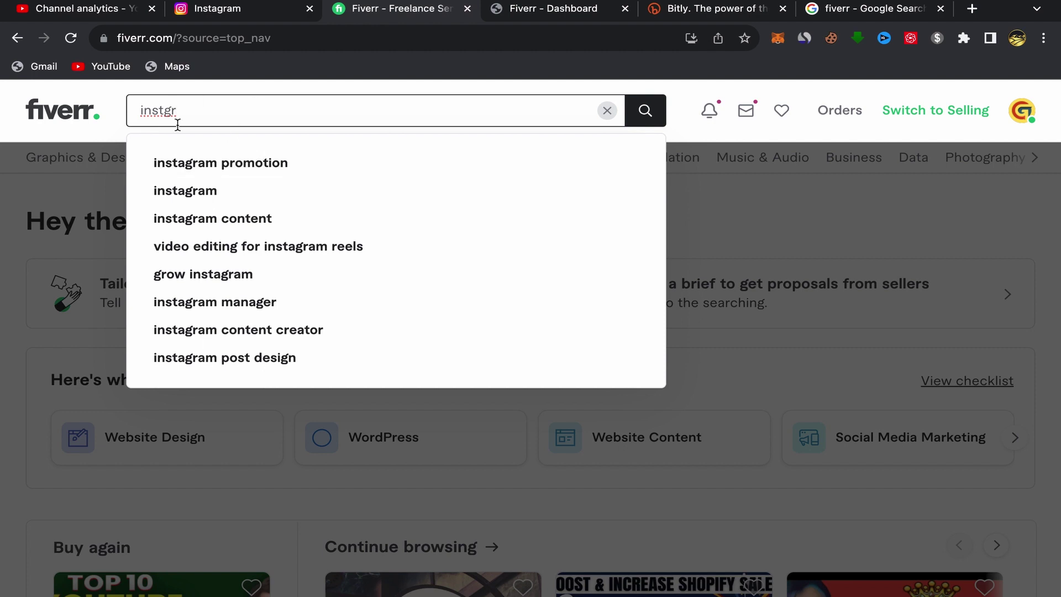
left_click(237, 164)
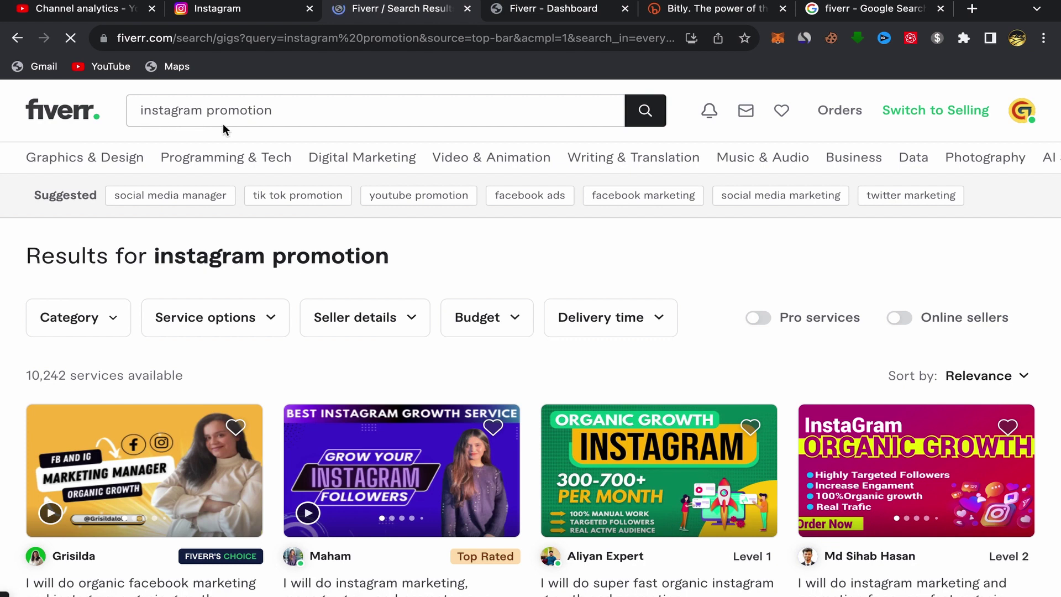
Open the 'I will do instagram marketing, manage, grow and promote your page' gig.
scroll(267, 387, "down", 5)
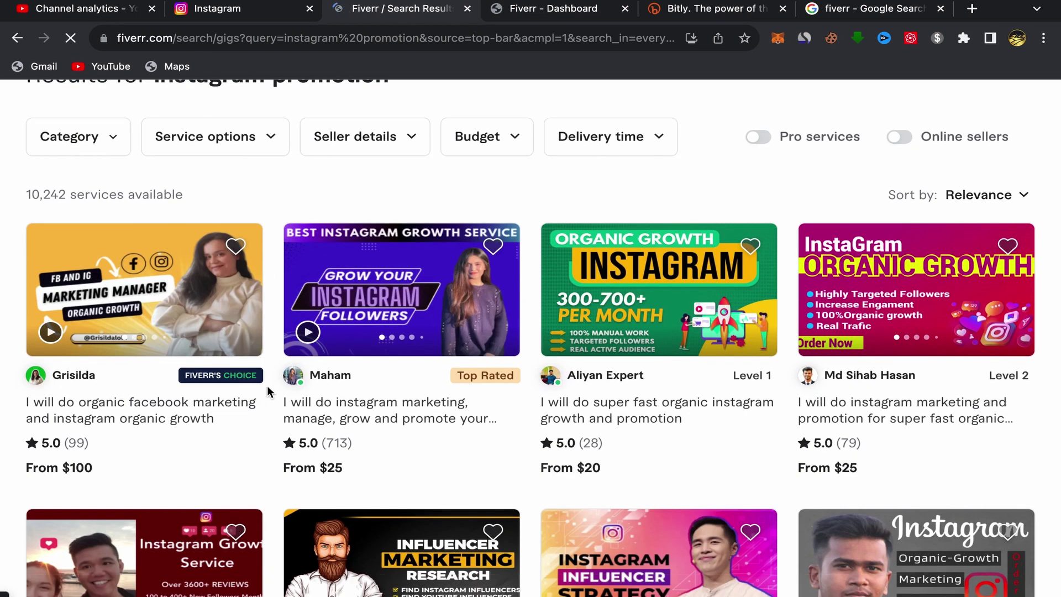
scroll(275, 211, "down", 1)
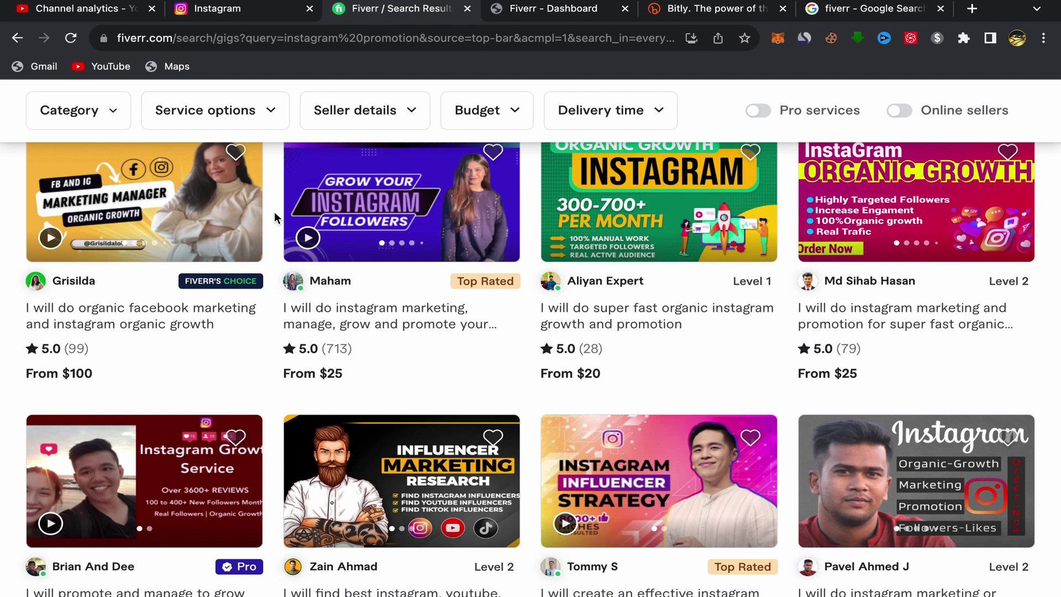
scroll(274, 211, "up", 1)
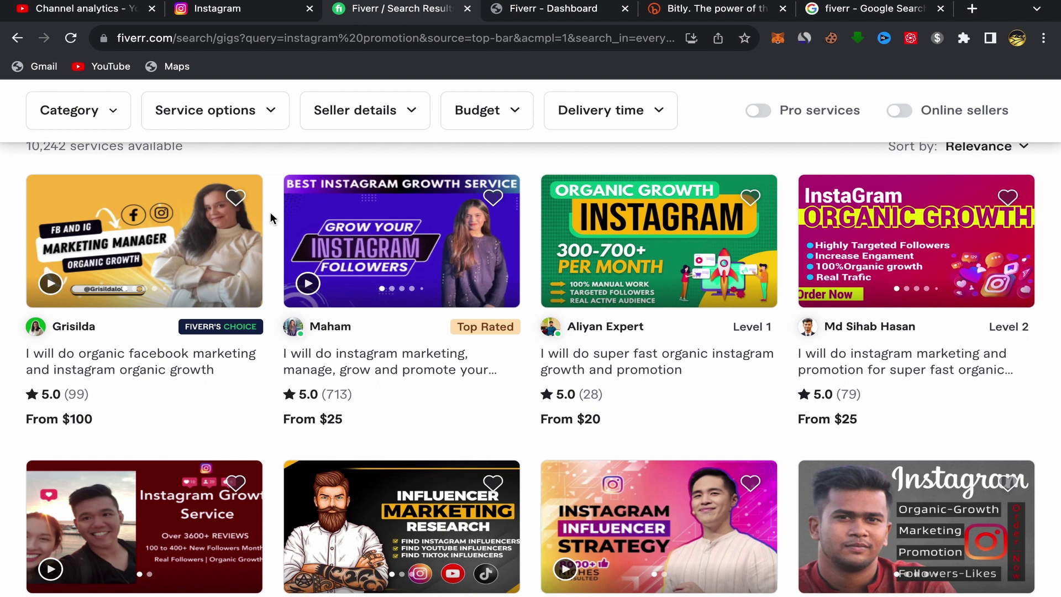
mouse_move(430, 352)
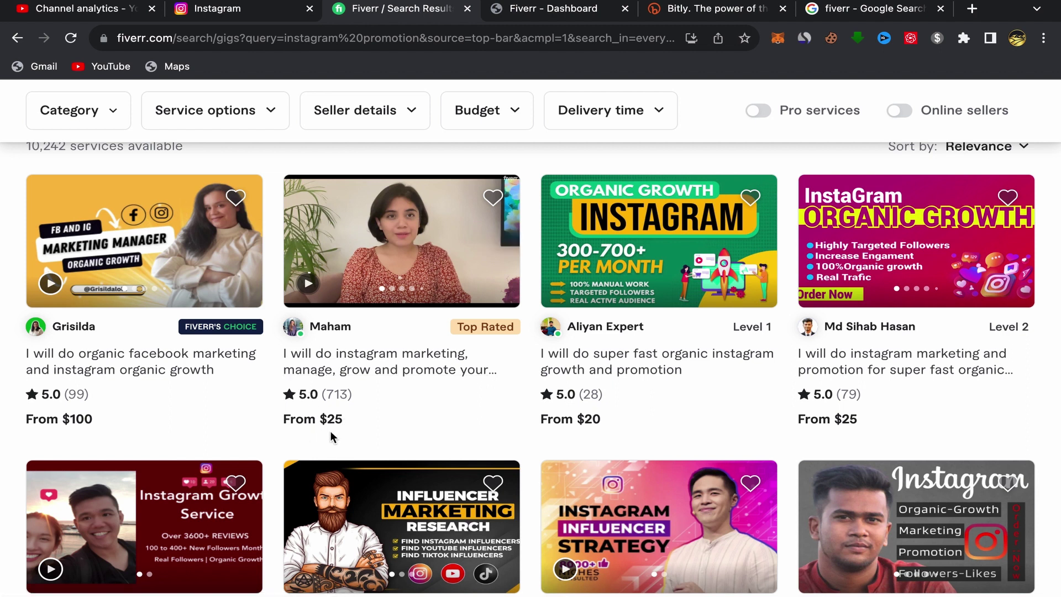
left_click(357, 373)
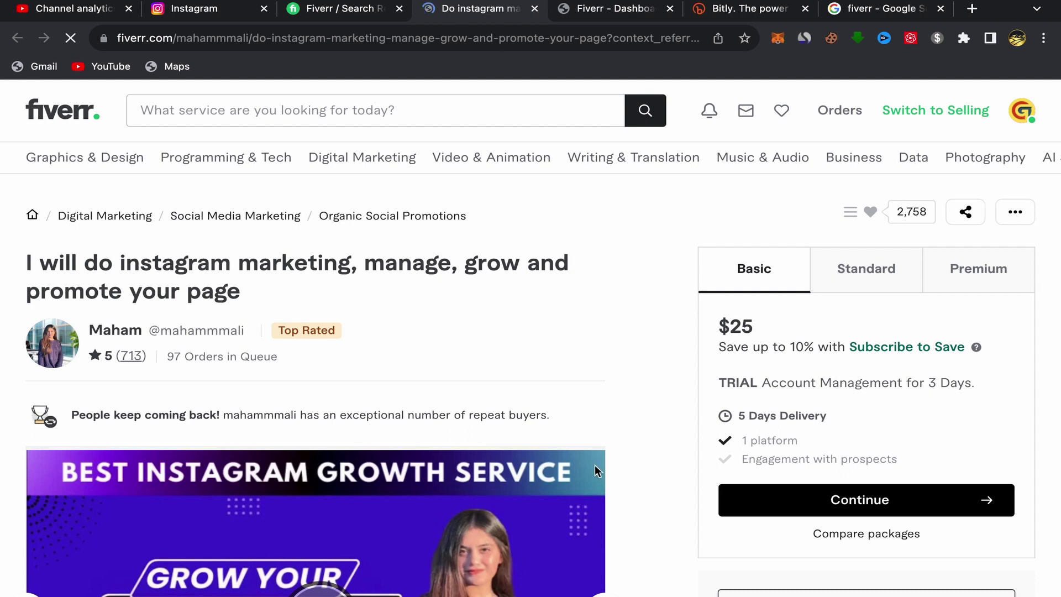
Copy the gig page's URL from the address bar and go back to the affiliates dashboard.
scroll(621, 395, "down", 5)
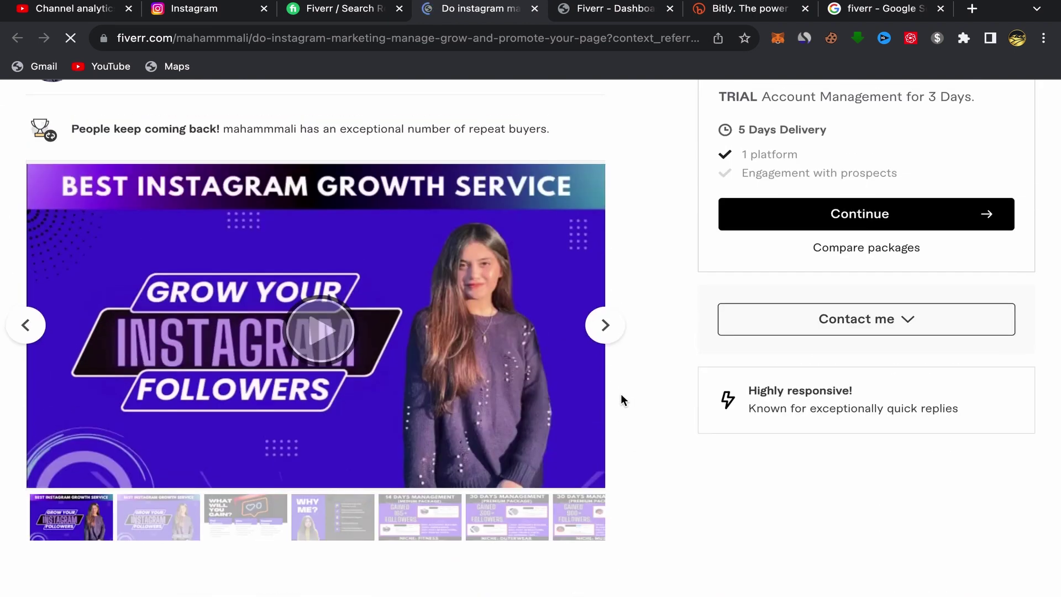
scroll(622, 394, "up", 5)
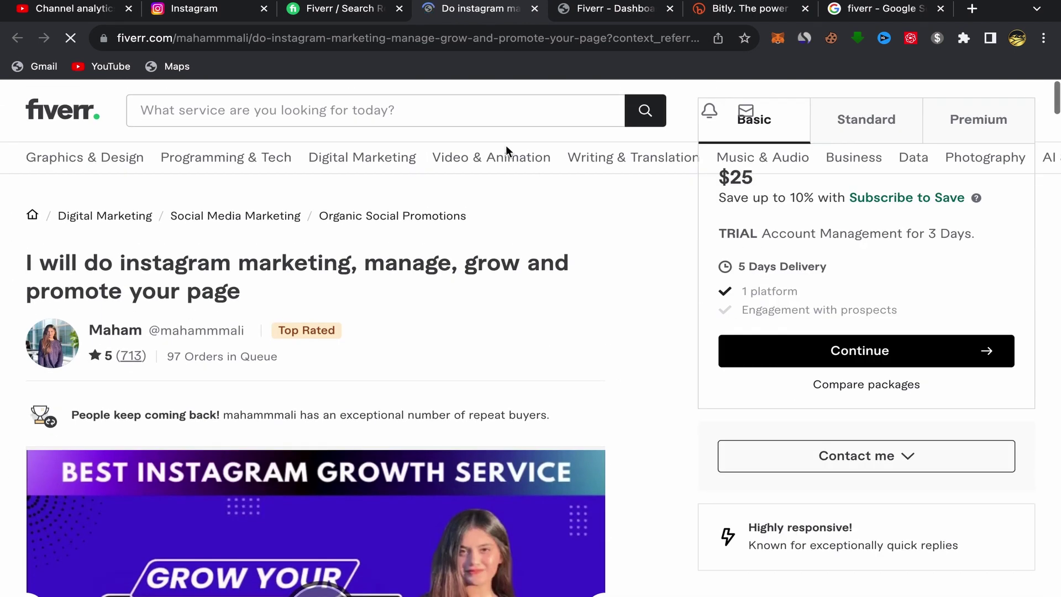
right_click(310, 38)
left_click(352, 167)
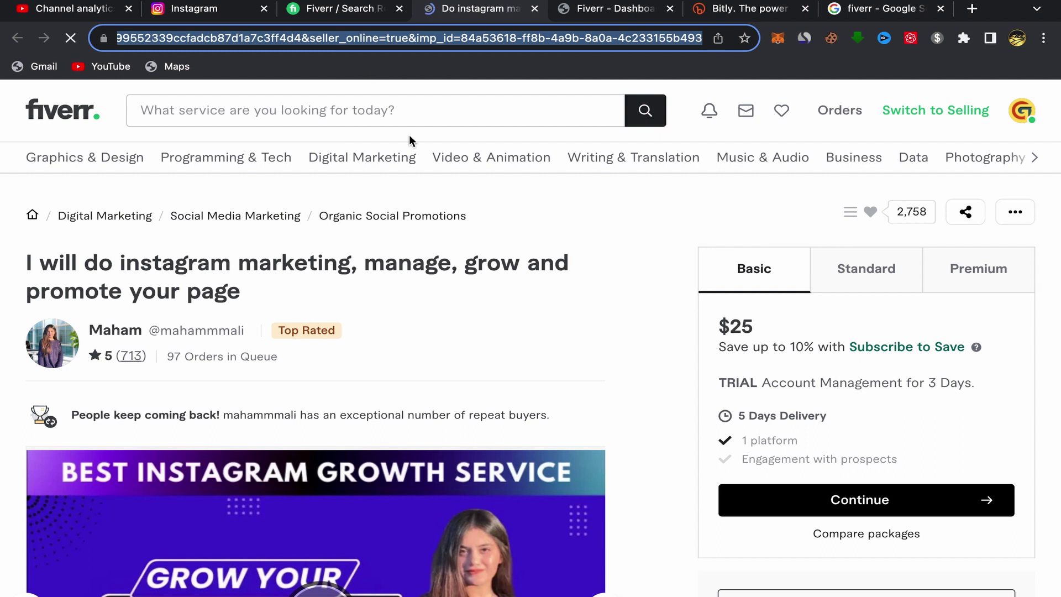
left_click(592, 17)
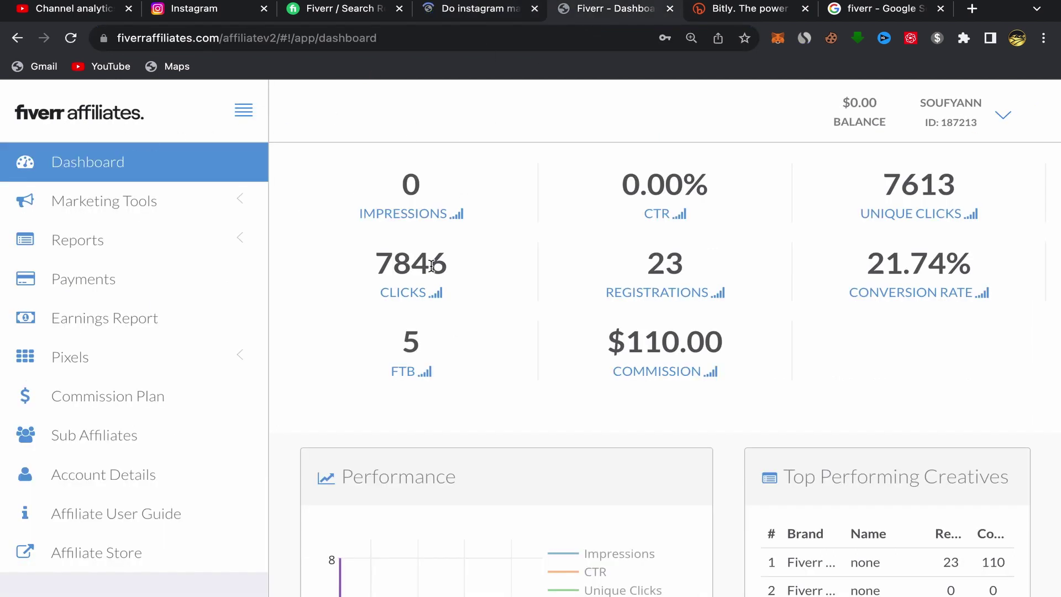
Set the pasted gig URL as the landing page for all Default and Deep Links.
left_click(164, 205)
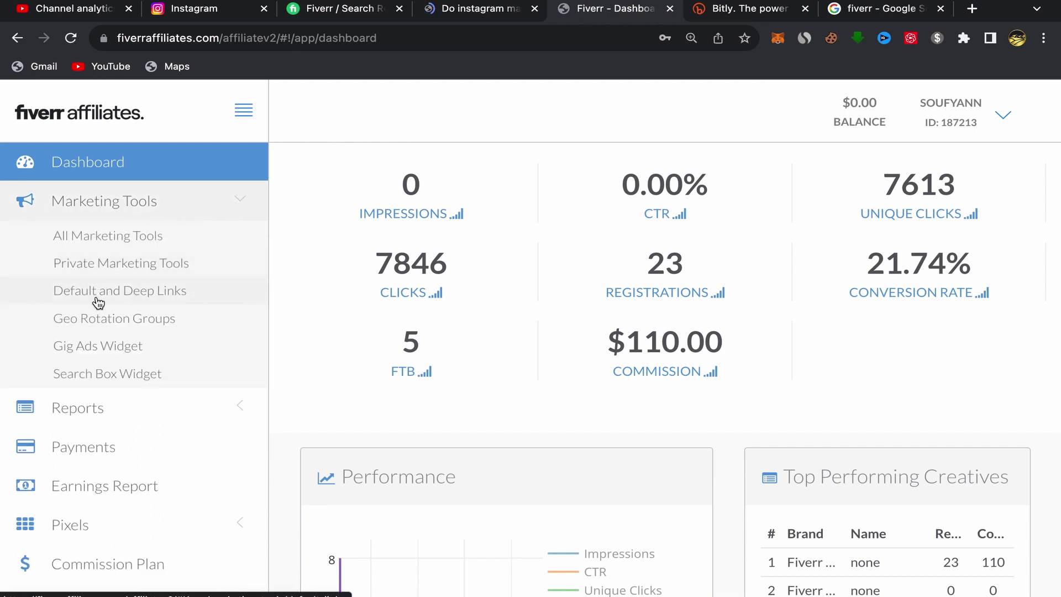
left_click(142, 302)
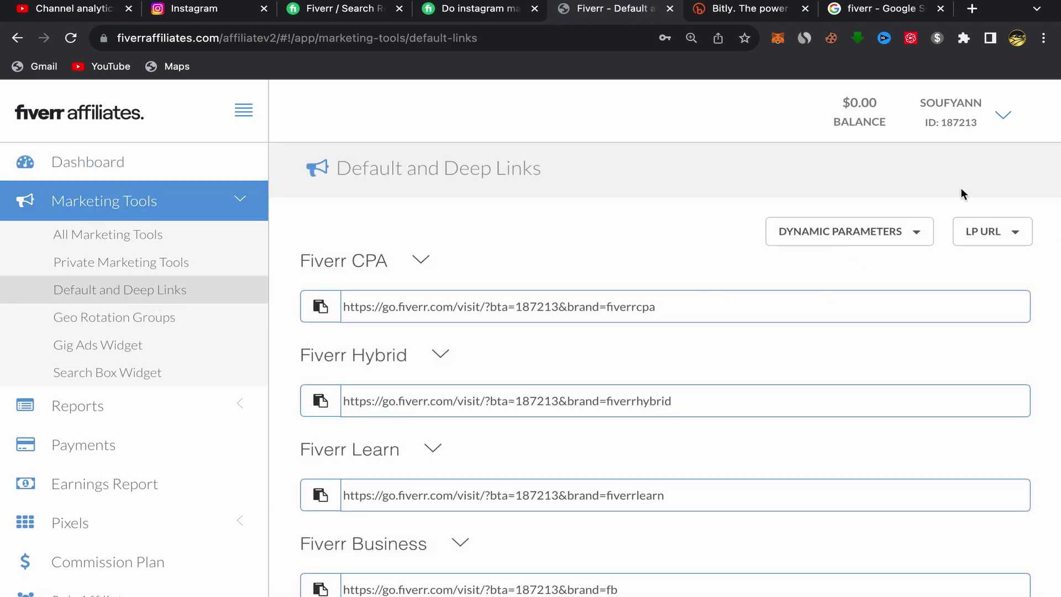
left_click(995, 235)
left_click(779, 306)
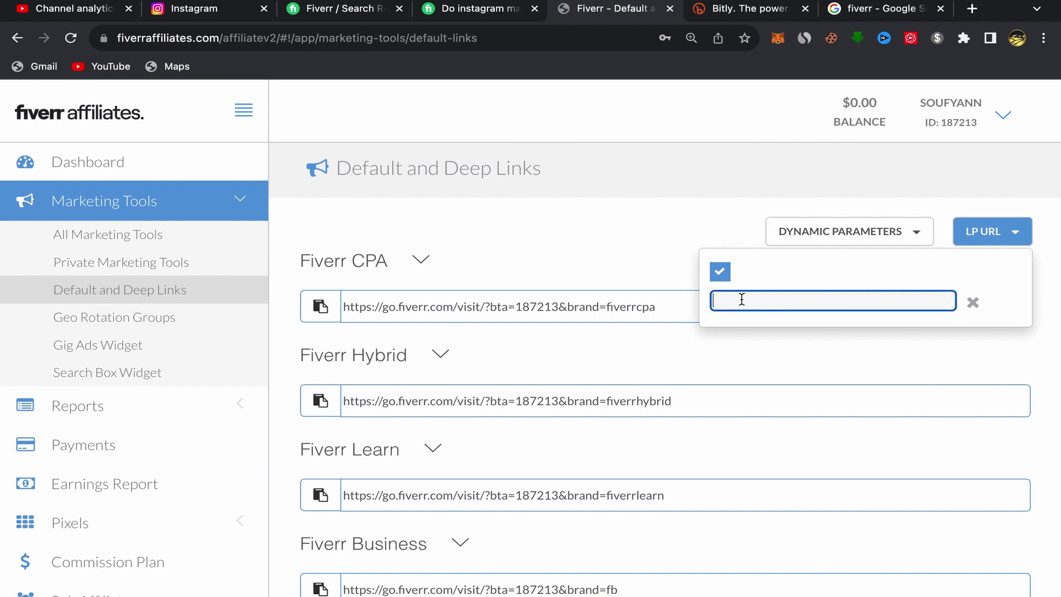
right_click(737, 300)
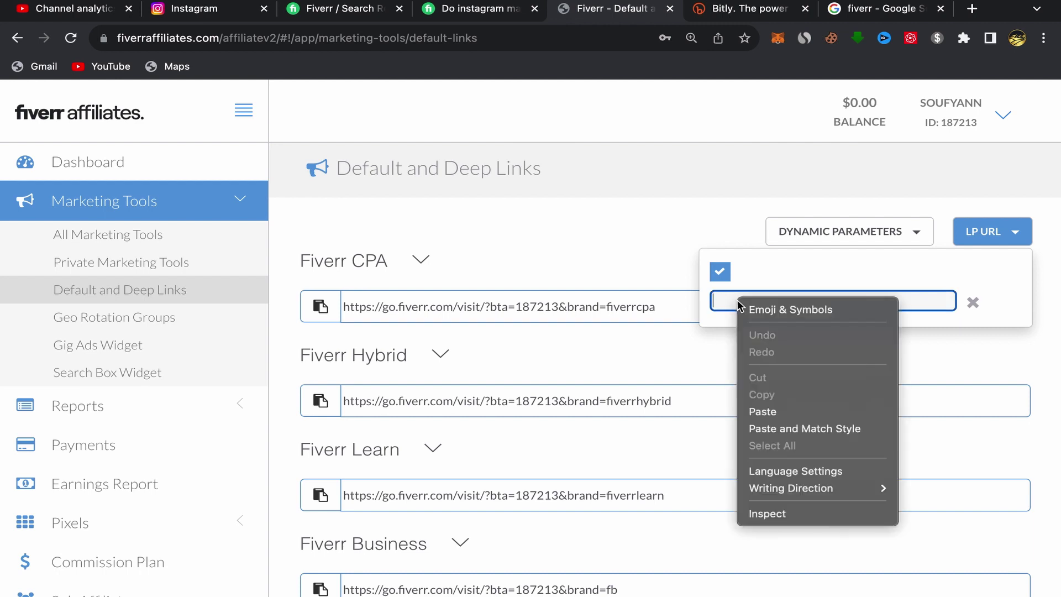
left_click(784, 413)
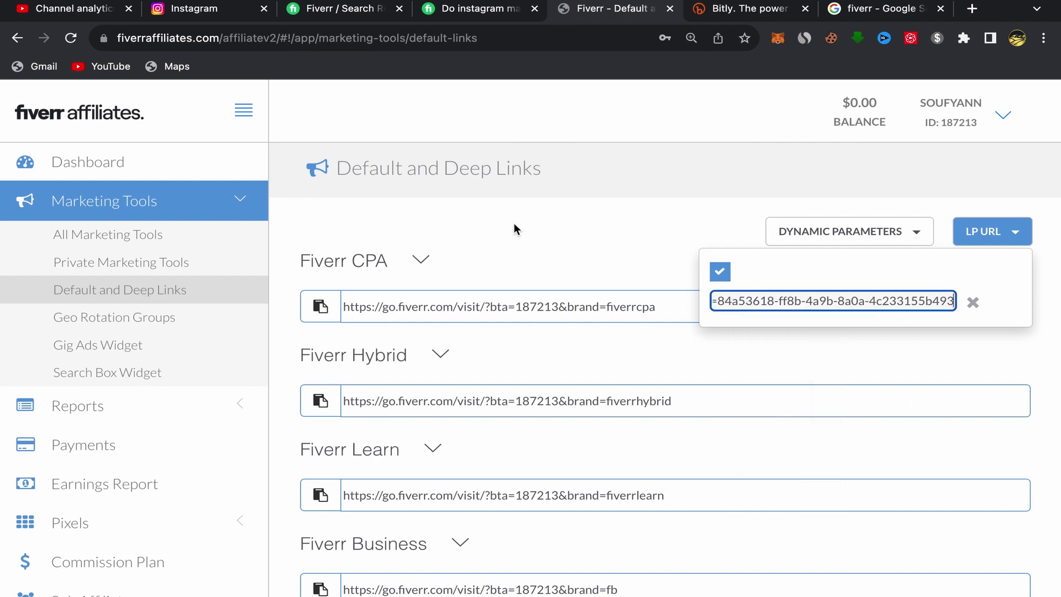
left_click(477, 236)
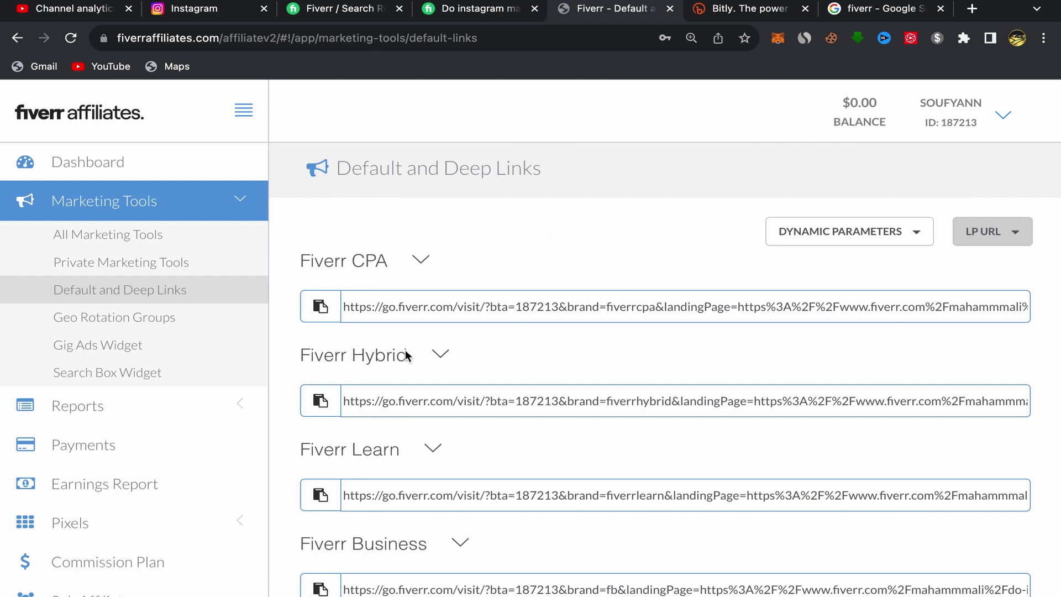
Copy the Fiverr CPA affiliate link and switch to the Bitly dashboard.
left_click(320, 307)
left_click(747, 10)
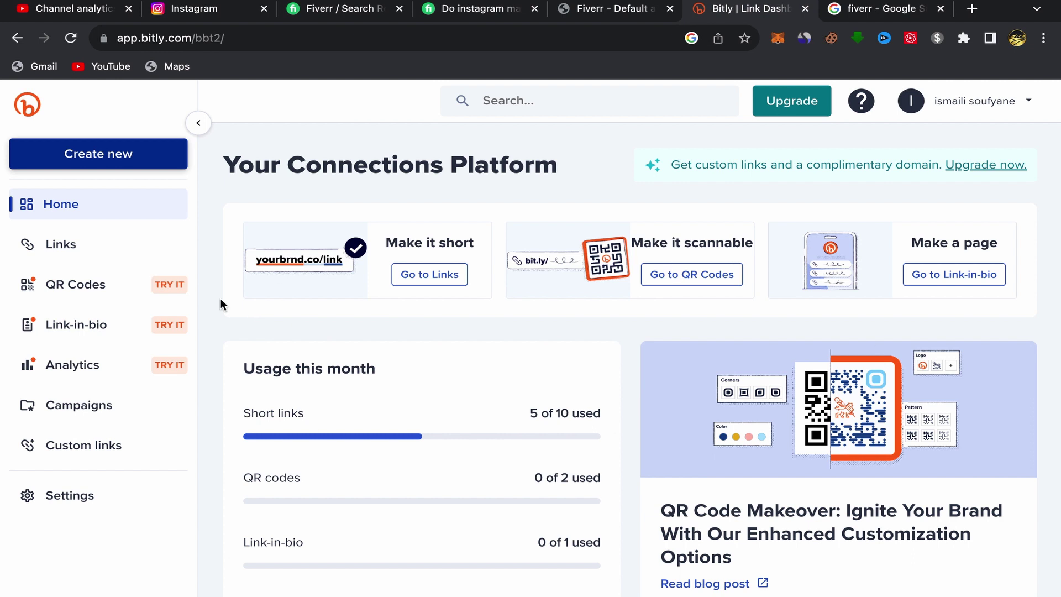
Create and copy the Bitly link bit.ly/3QNXg8g for the affiliate URL, then go to Instagram.
left_click(109, 166)
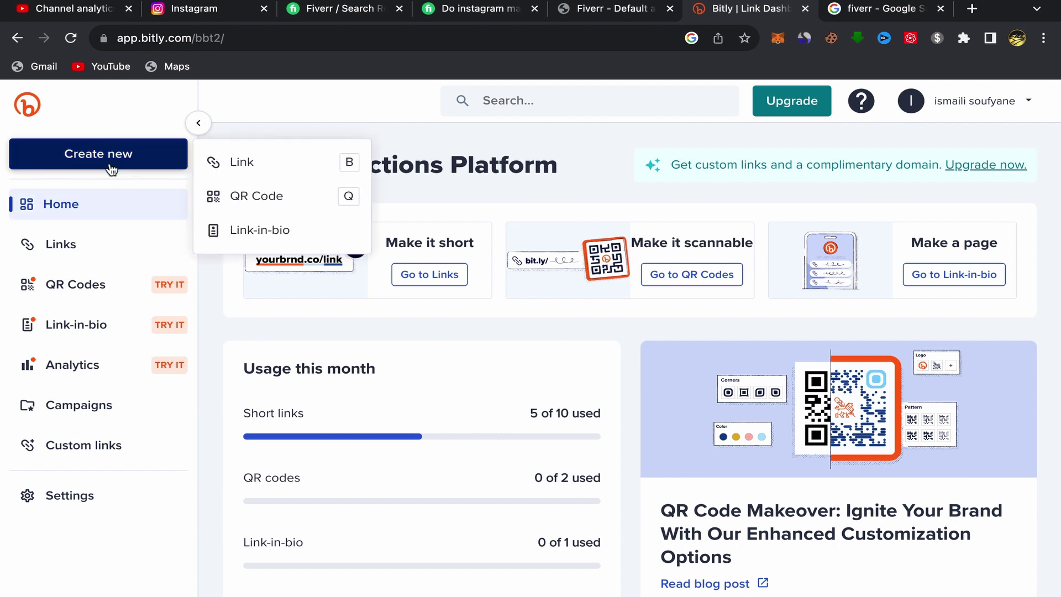
left_click(243, 162)
left_click(354, 272)
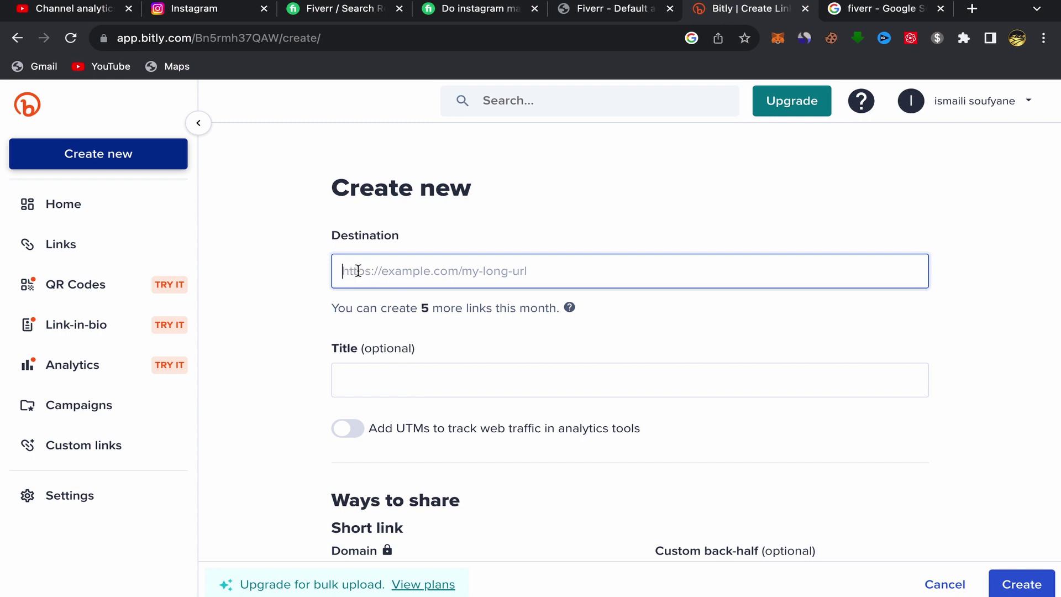
right_click(358, 271)
left_click(395, 380)
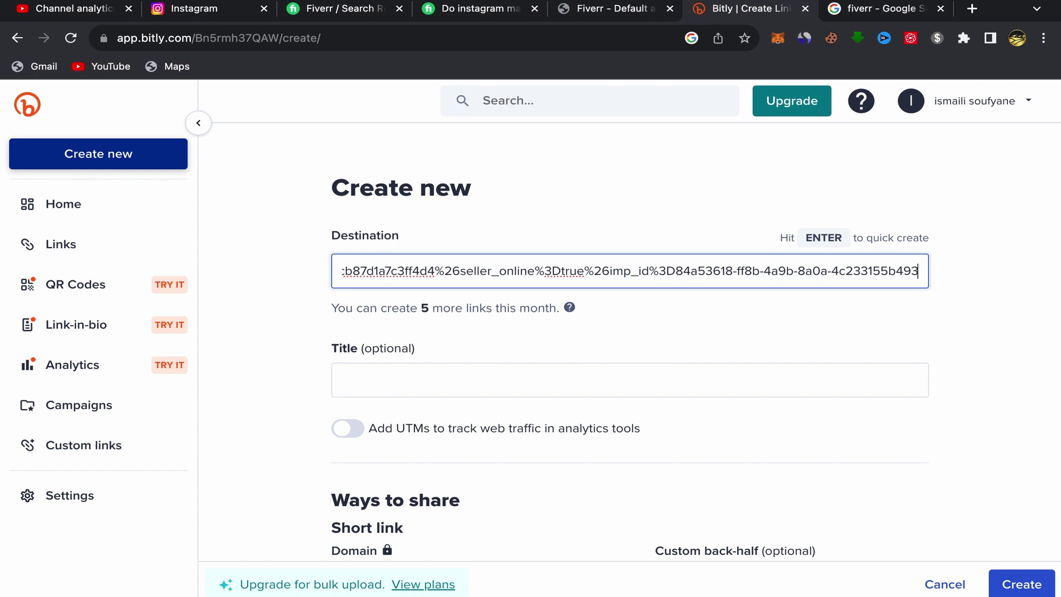
left_click(1003, 575)
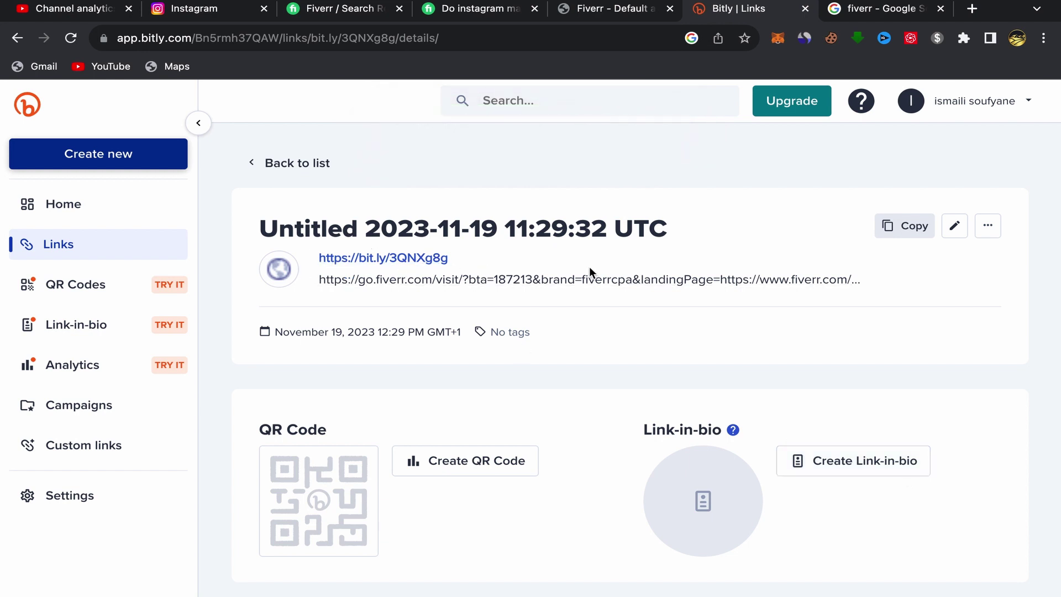
left_click(909, 227)
left_click(224, 16)
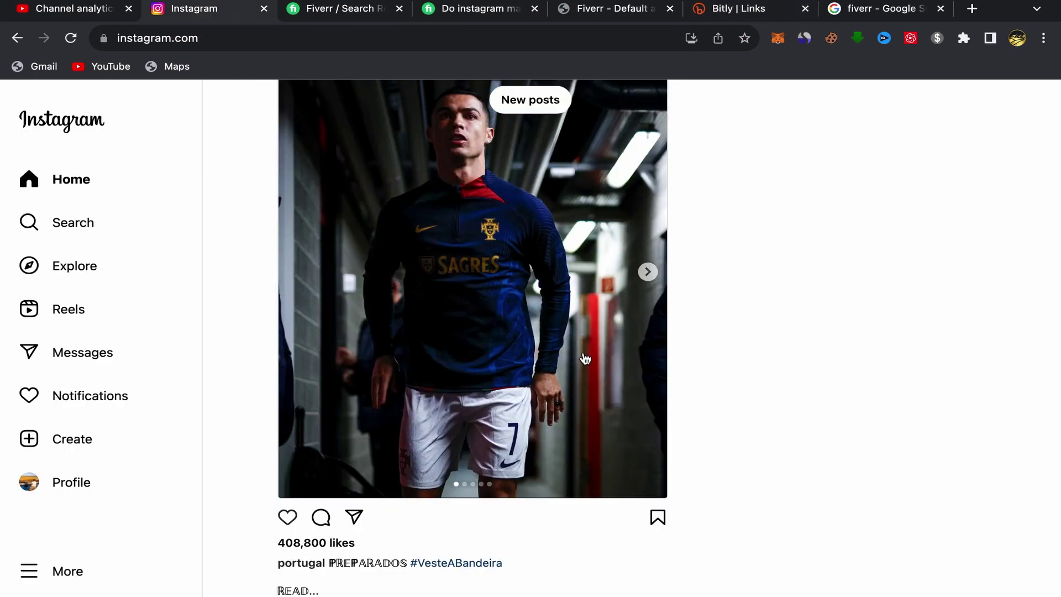
Search Instagram for '#follow' and open the #followforfollowback hashtag page.
left_click(82, 228)
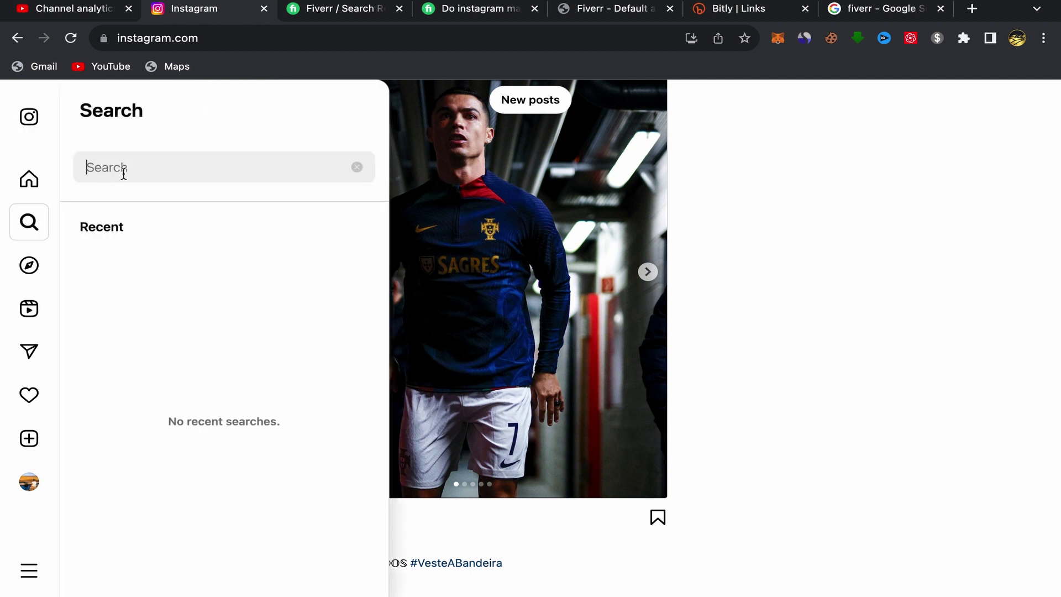
type("#follow")
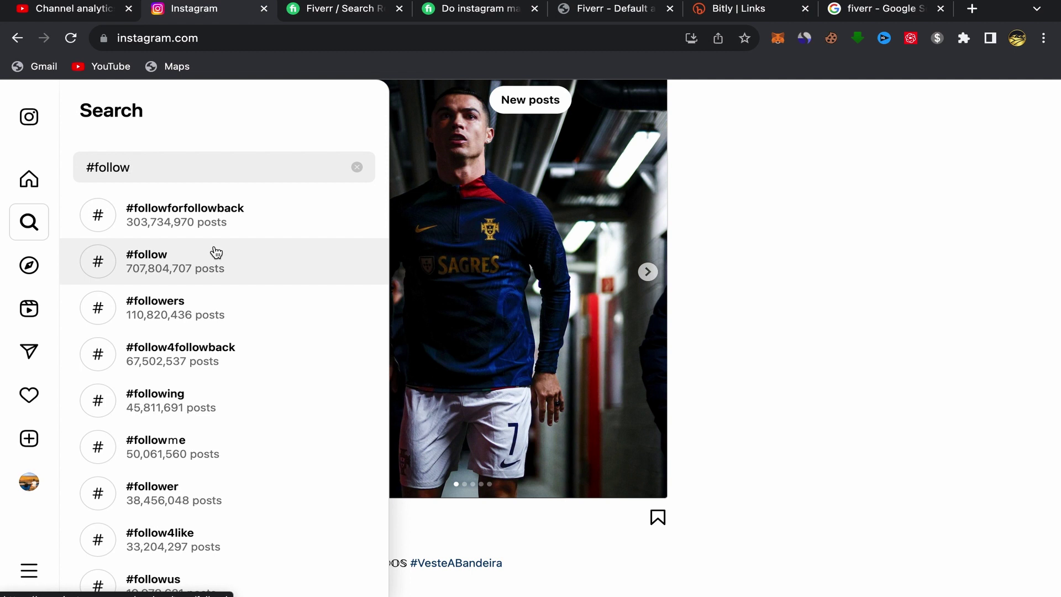
left_click(198, 215)
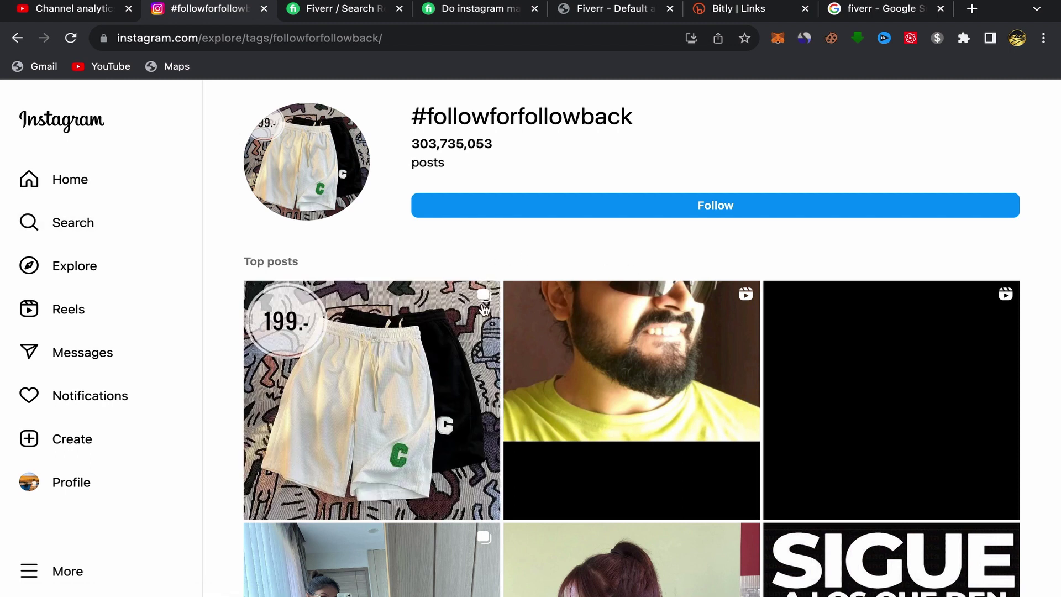
scroll(505, 274, "down", 3)
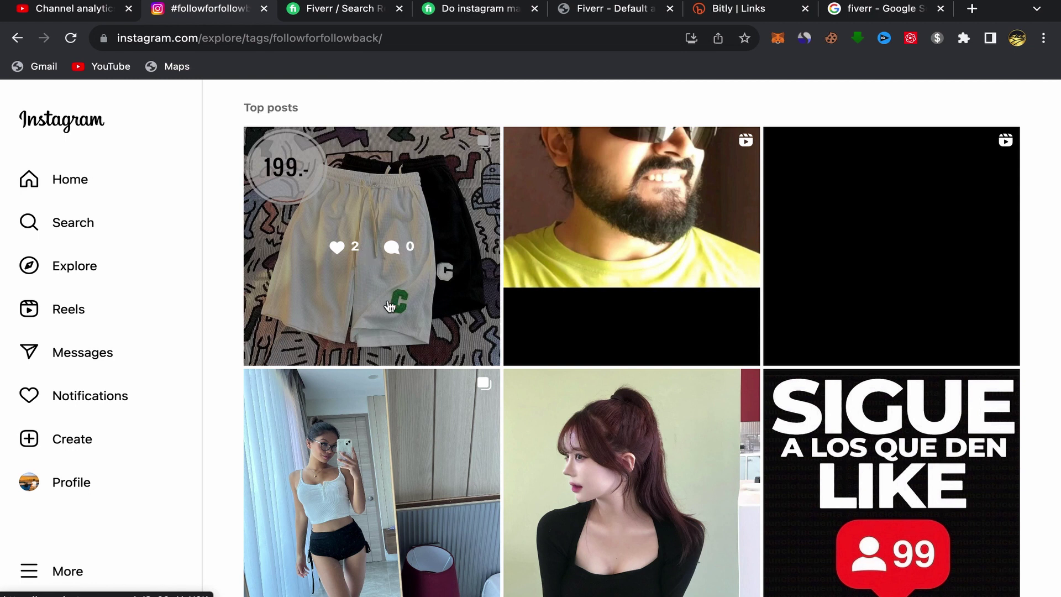
left_click(404, 311)
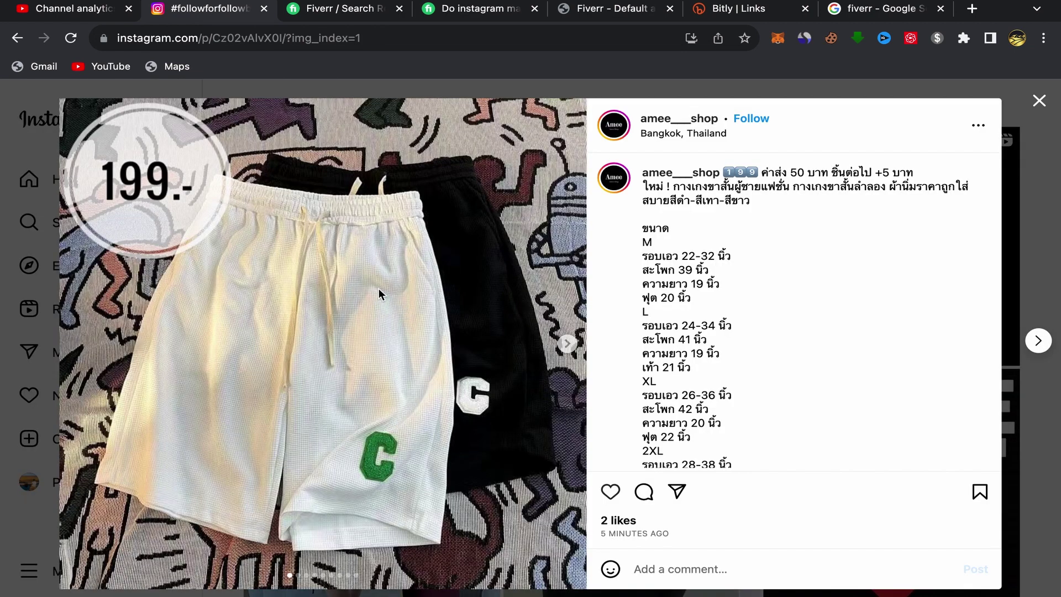
left_click(662, 123)
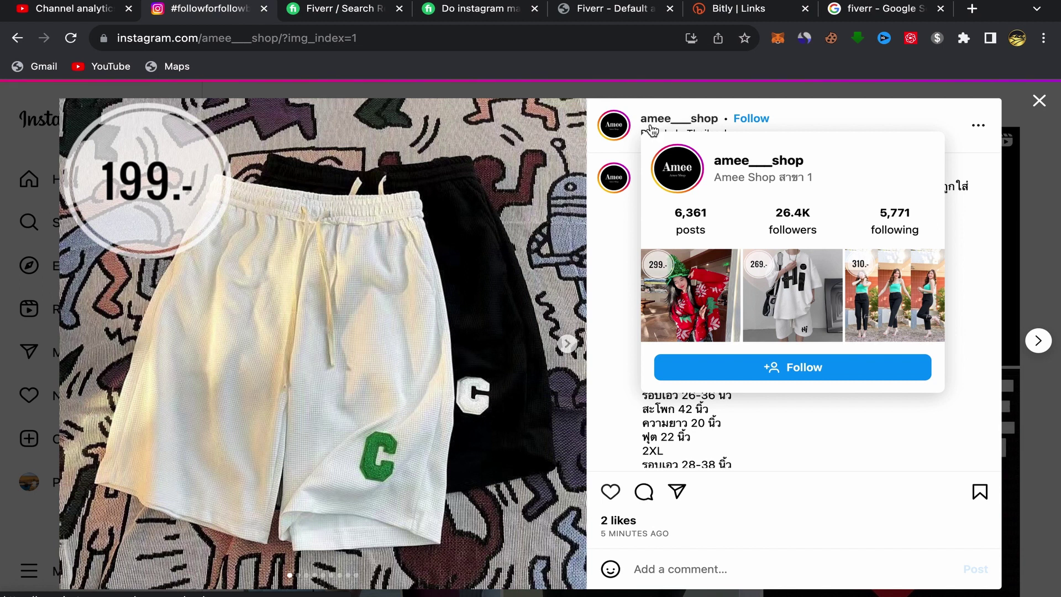
left_click(709, 126)
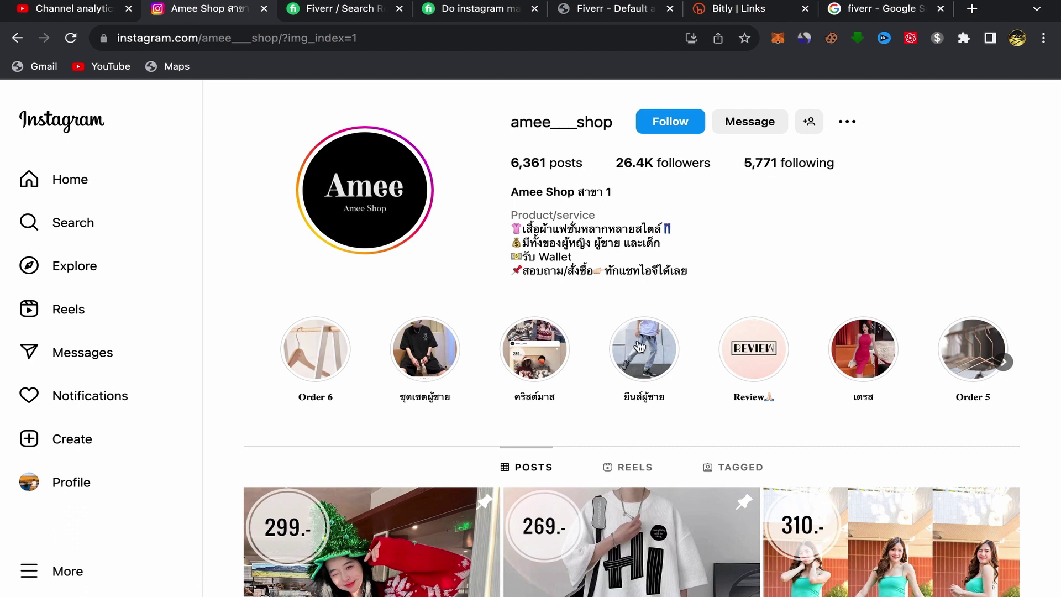
scroll(473, 328, "down", 1)
scroll(473, 329, "down", 6)
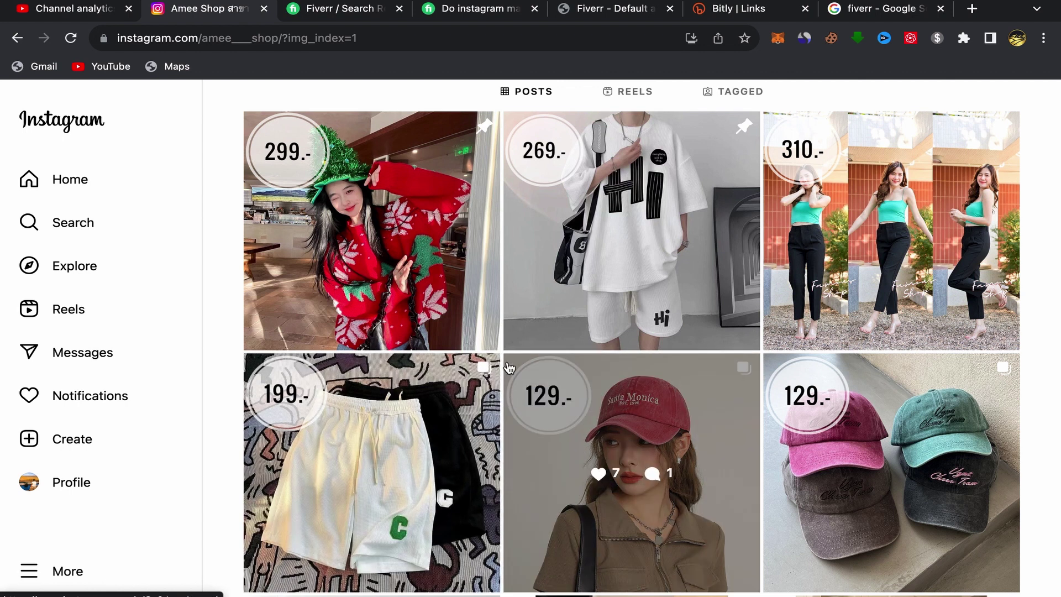
scroll(492, 359, "down", 4)
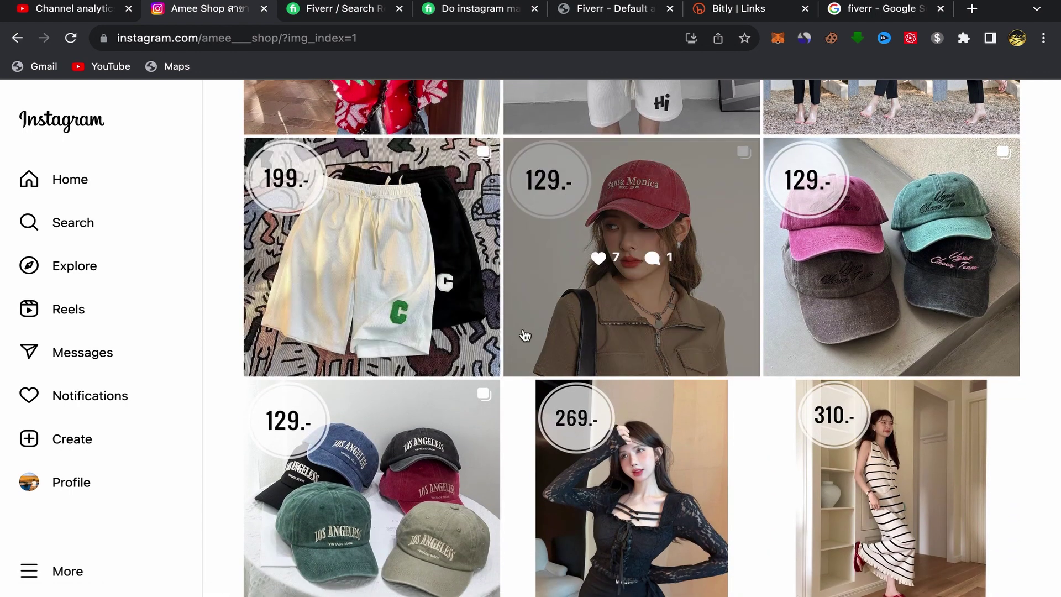
scroll(497, 381, "down", 4)
scroll(739, 294, "up", 14)
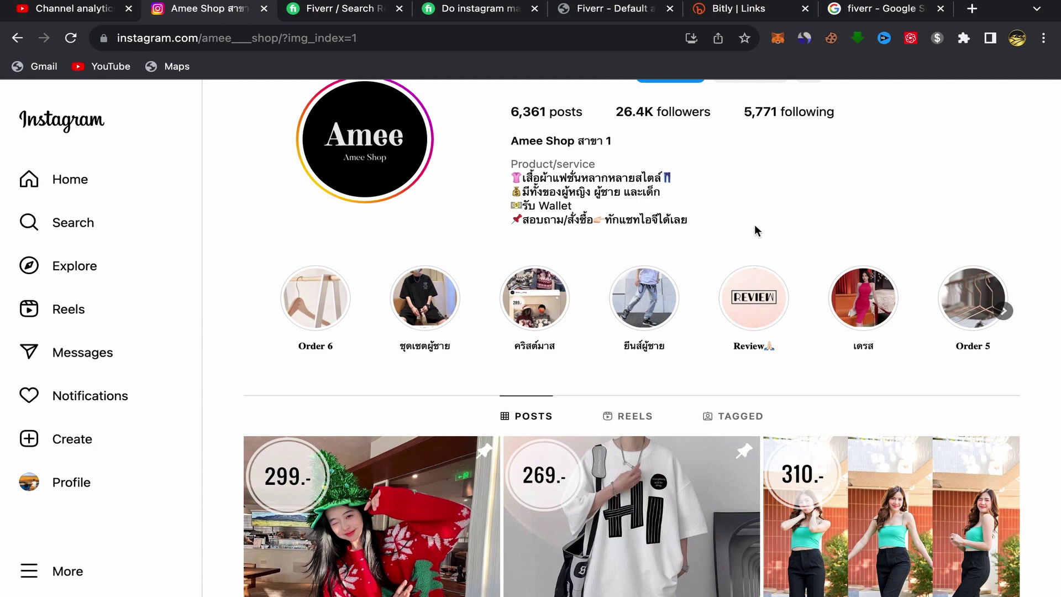
scroll(684, 209, "up", 1)
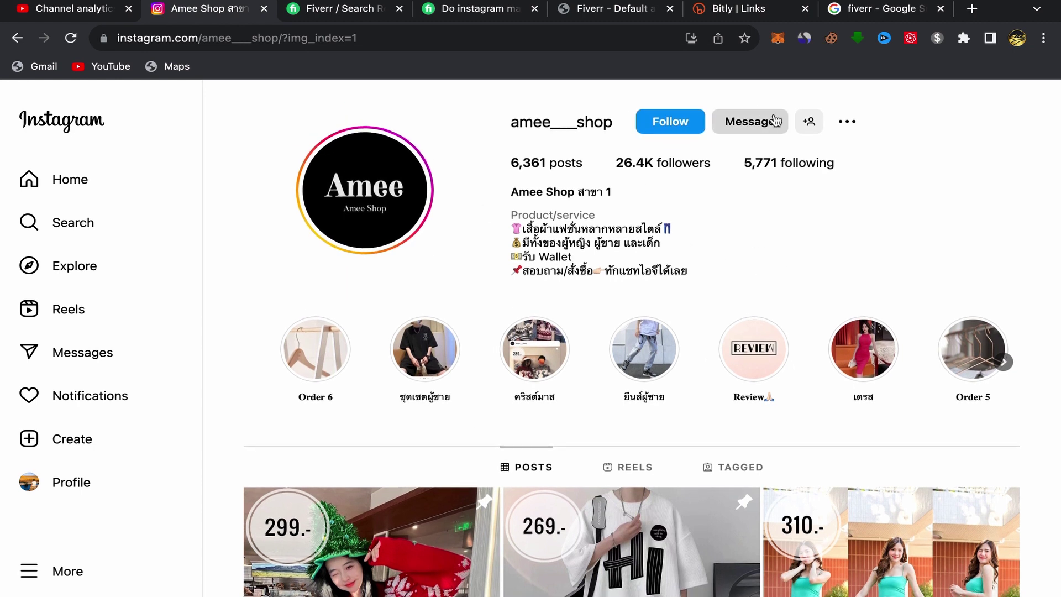
left_click(747, 131)
Draft the bit.ly/3QNXg8g link in a new Amee Shop chat, then return to the Fiverr gig.
left_click(746, 127)
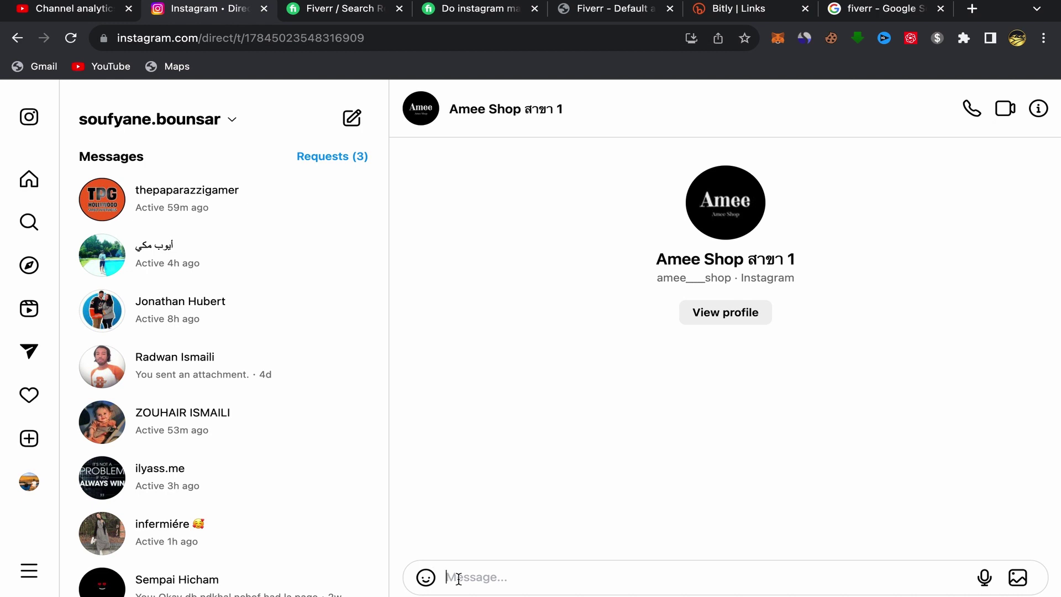
right_click(459, 578)
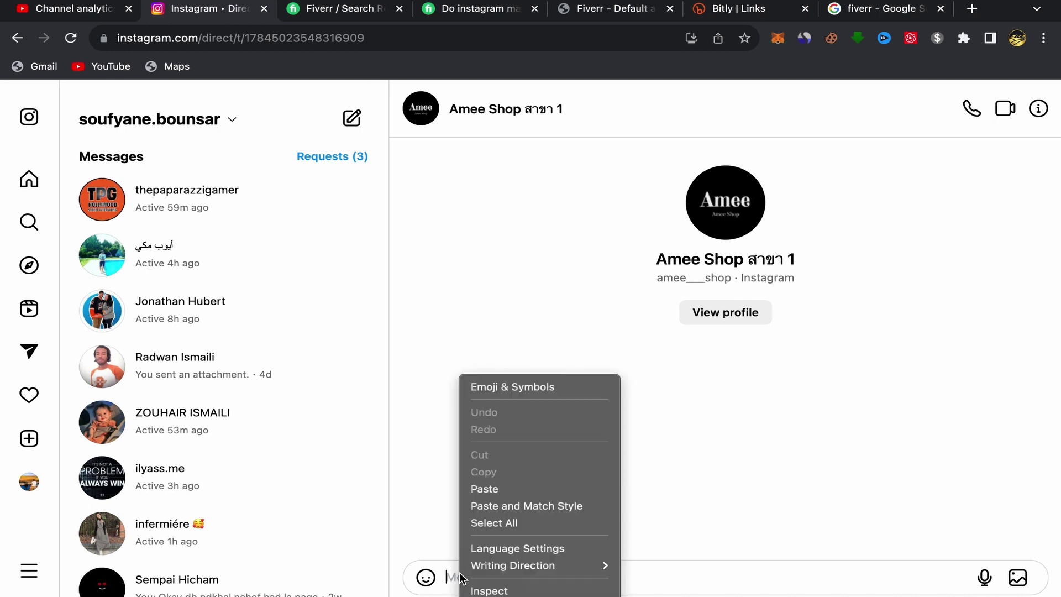
left_click(513, 495)
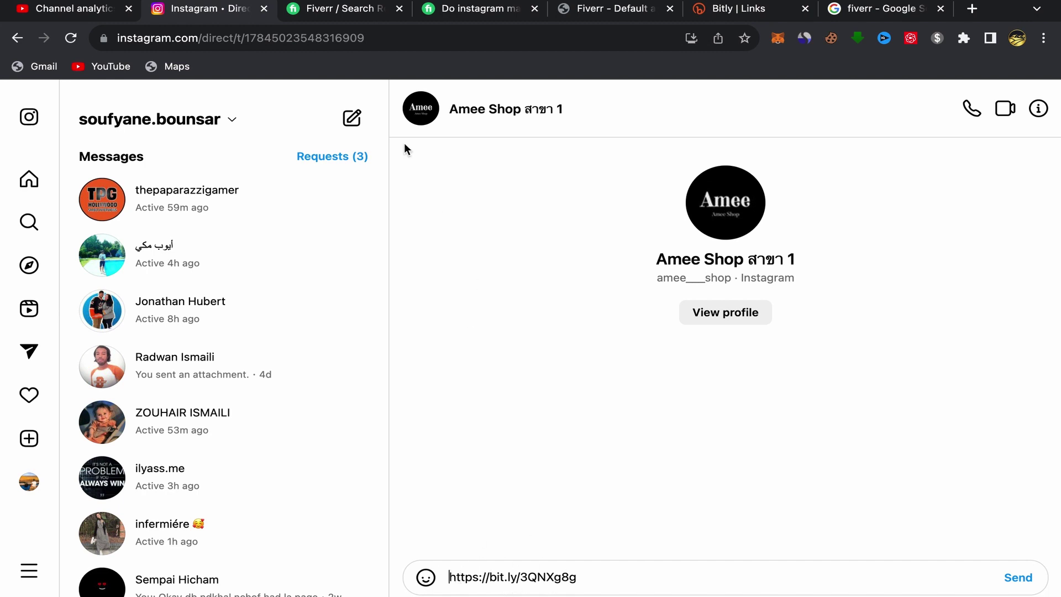
left_click(457, 18)
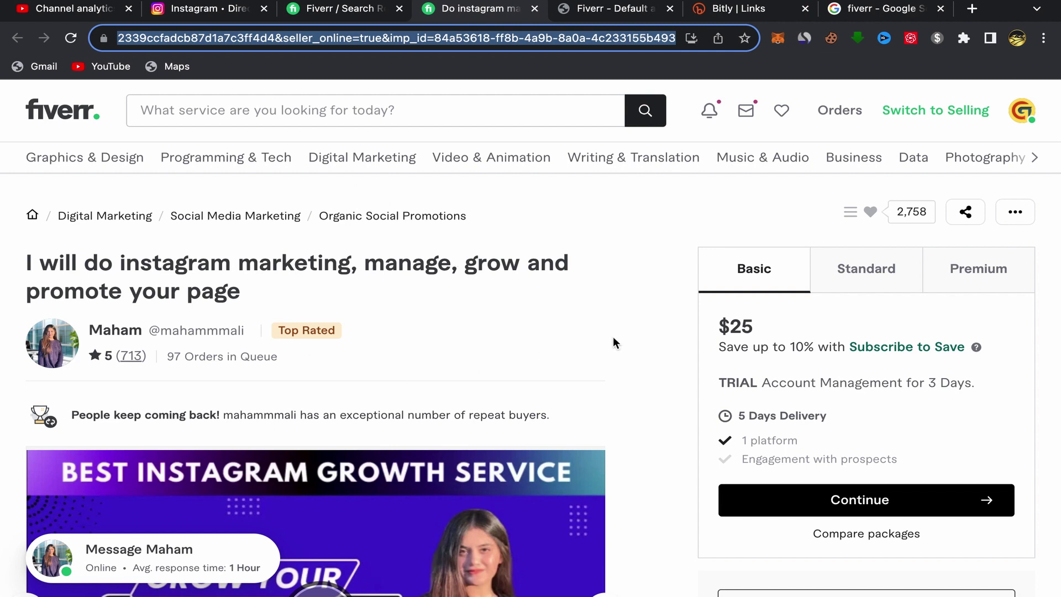
Copy the About this gig text from 'I'll be your Instagram manager' through the benefits list.
scroll(618, 340, "down", 15)
scroll(618, 342, "down", 2)
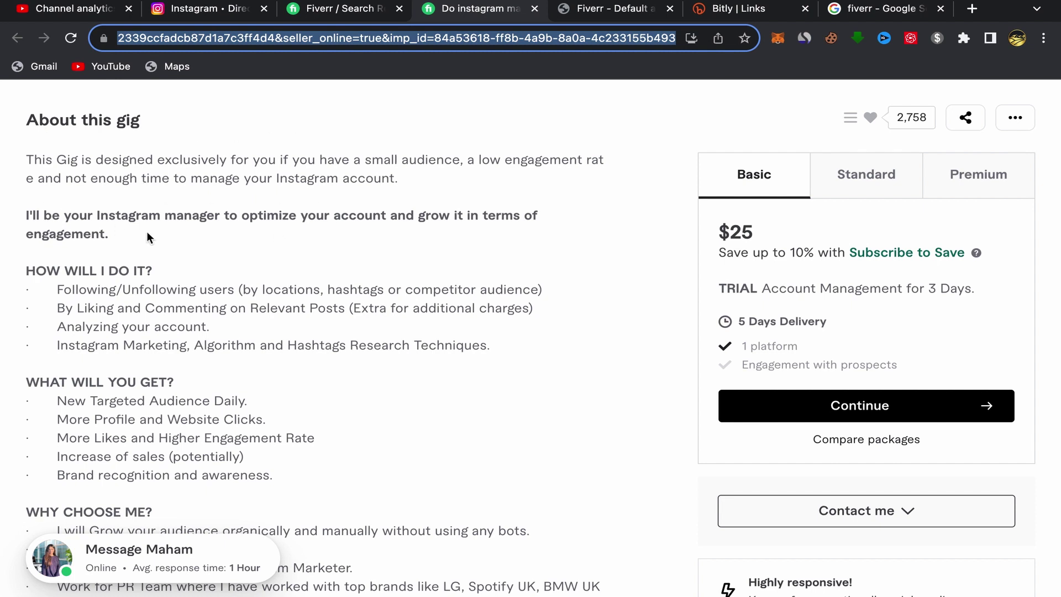
scroll(149, 238, "down", 1)
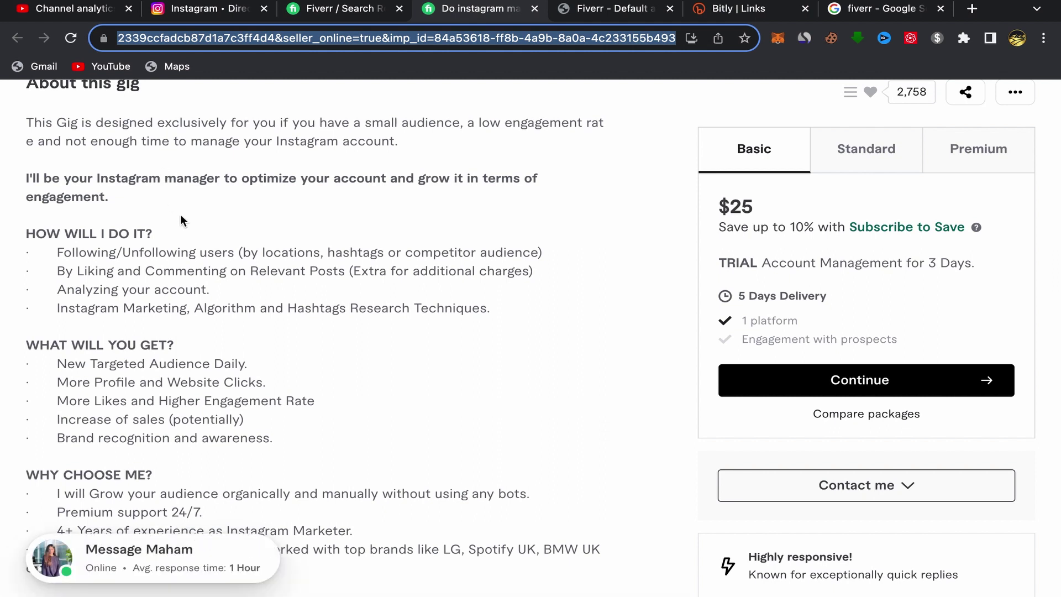
scroll(224, 233, "down", 1)
scroll(223, 233, "down", 1)
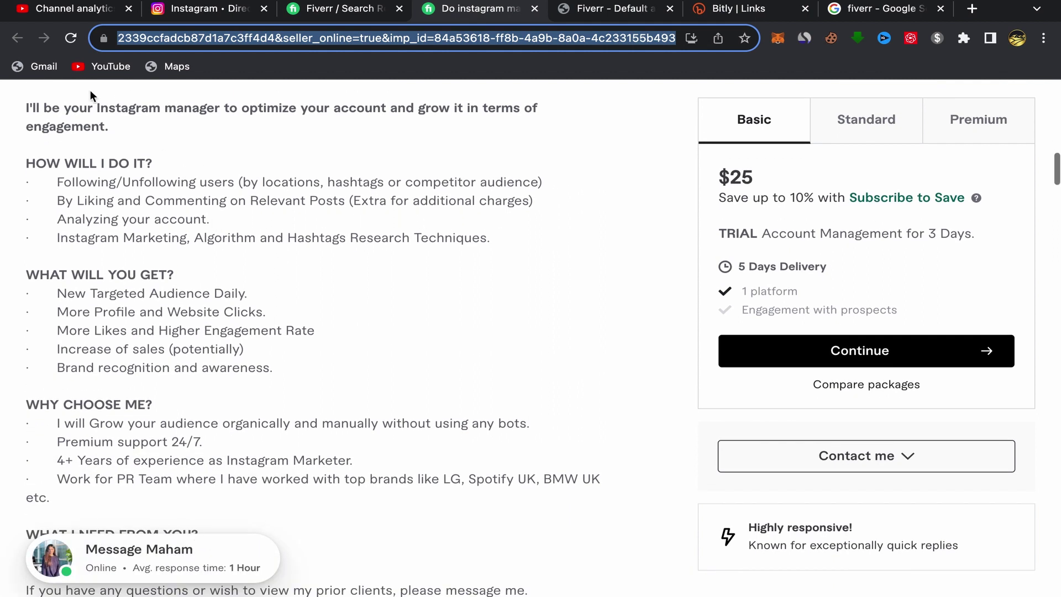
left_click_drag(26, 109, 282, 374)
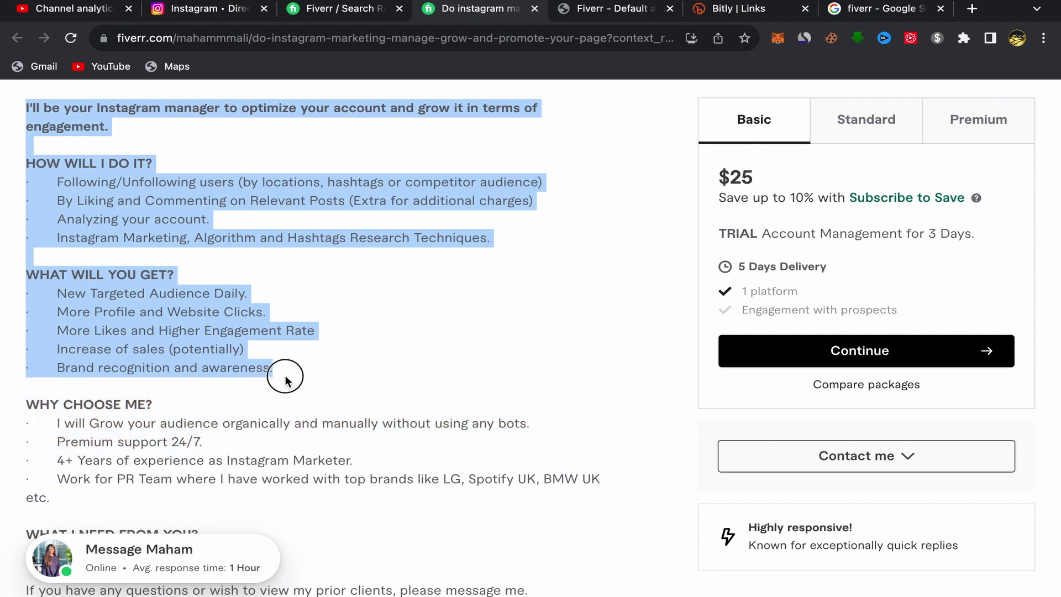
right_click(179, 363)
left_click(214, 393)
left_click(198, 14)
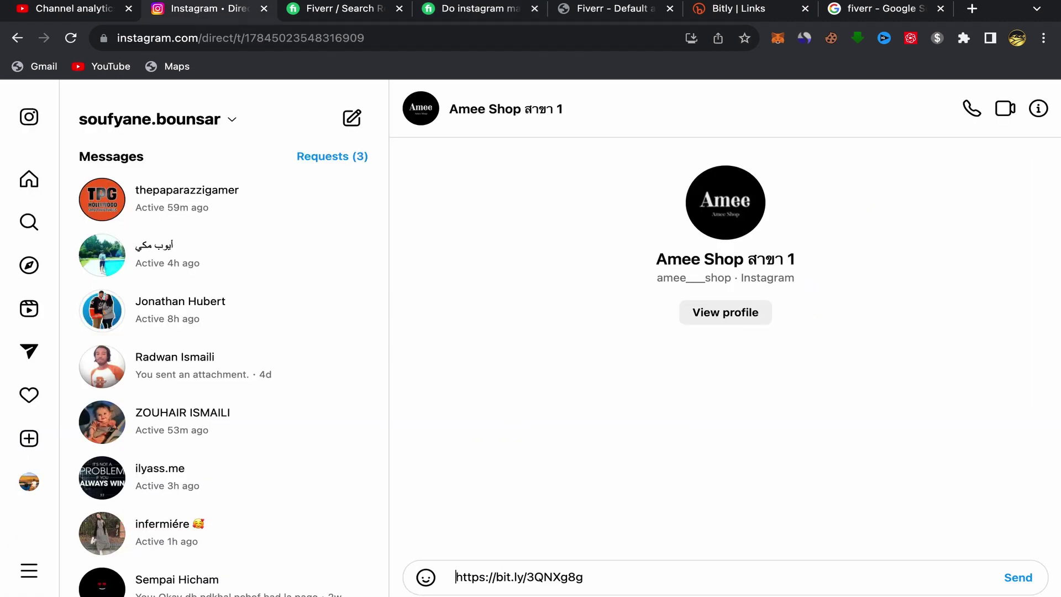
Paste the gig description ahead of the link and send the message to Amee Shop.
right_click(448, 577)
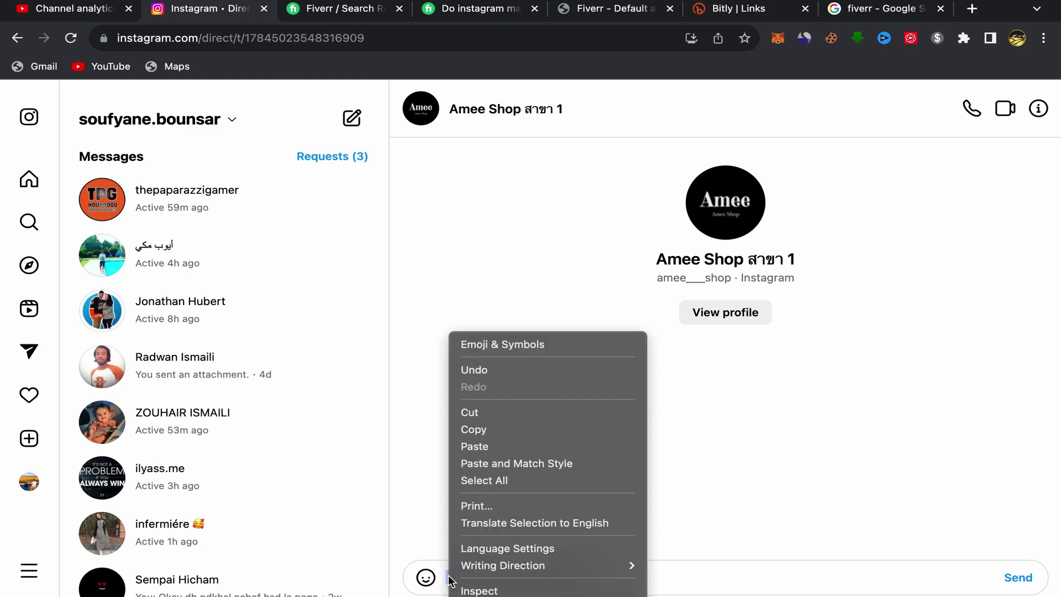
left_click(486, 449)
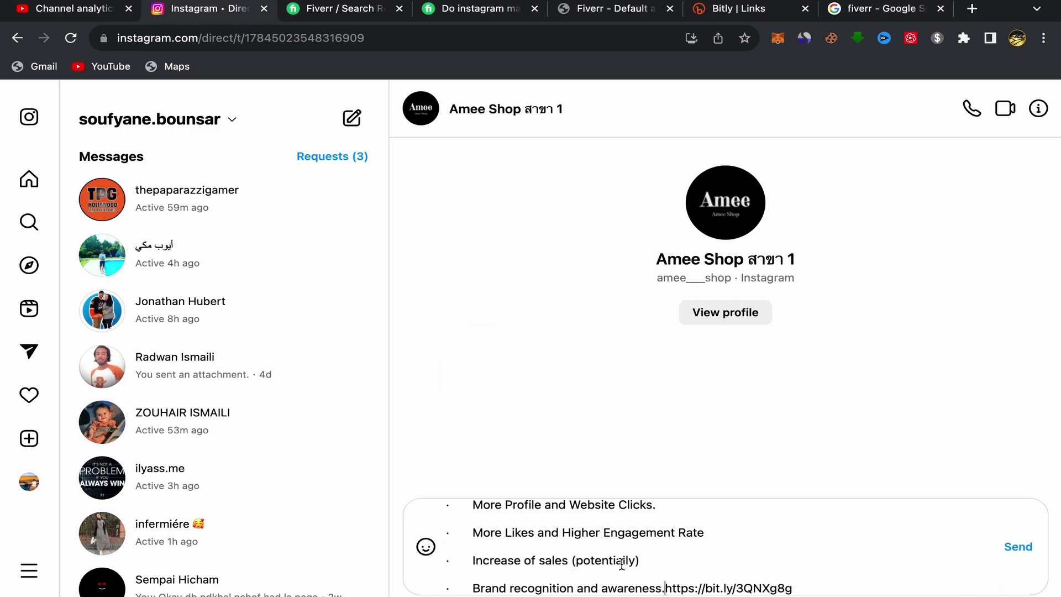
left_click(1018, 547)
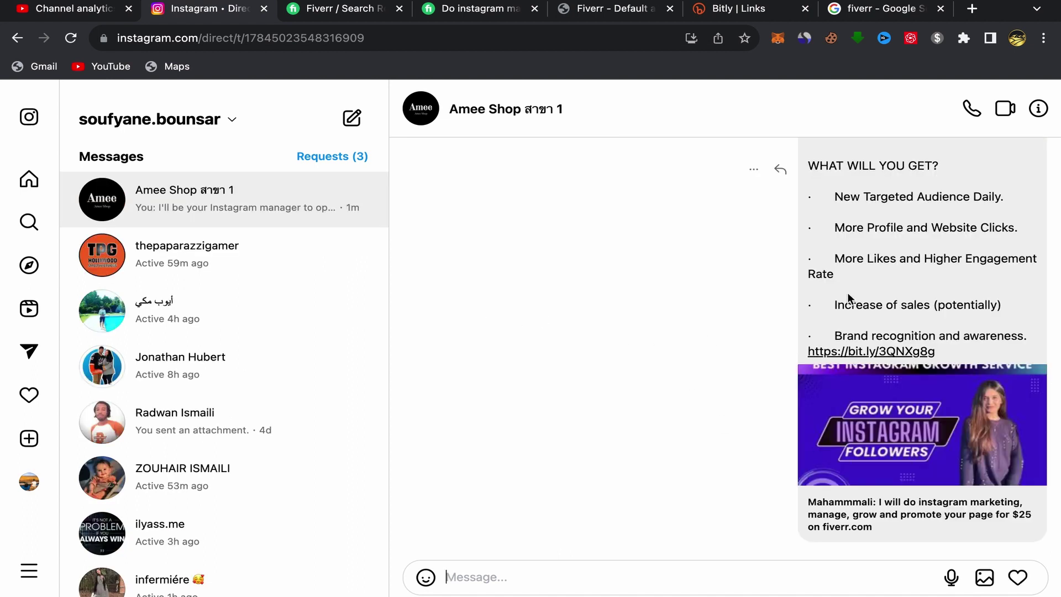
Open the sent bit.ly/3QNXg8g link to test where it leads.
scroll(858, 355, "up", 8)
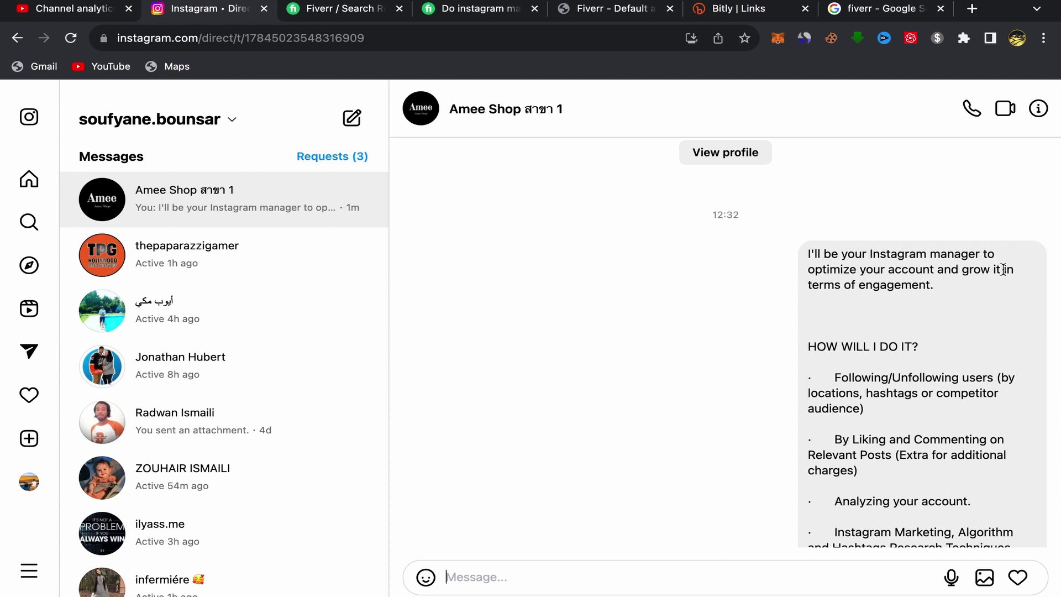
scroll(892, 314, "down", 2)
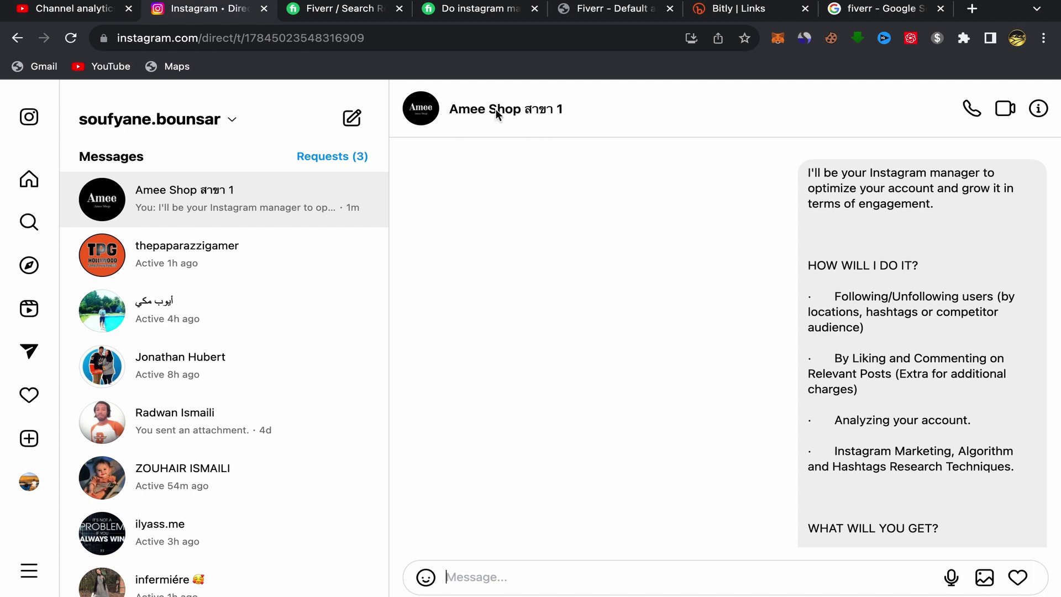
scroll(865, 408, "down", 6)
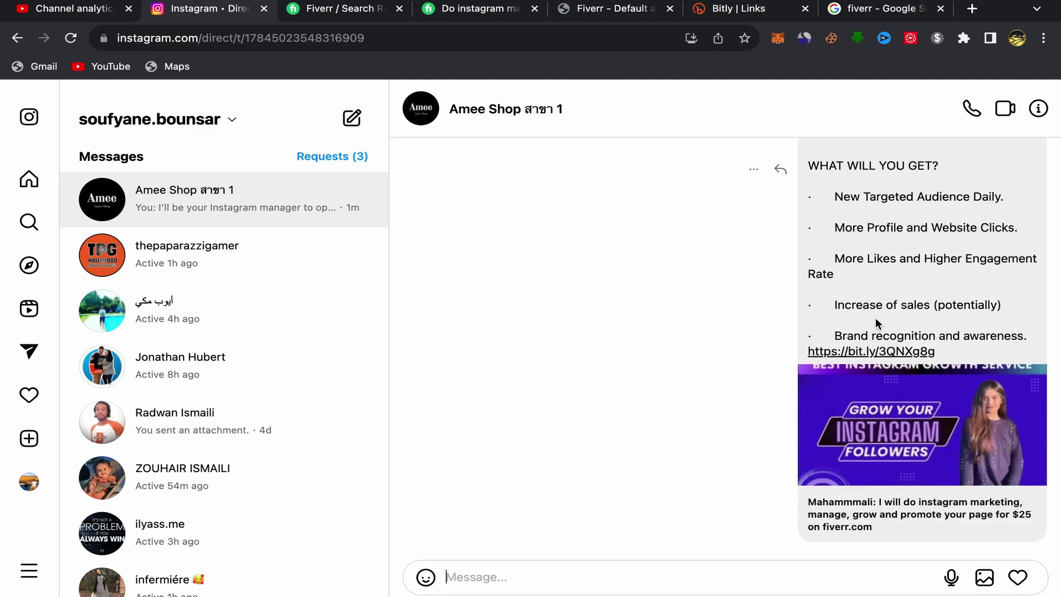
left_click(850, 355)
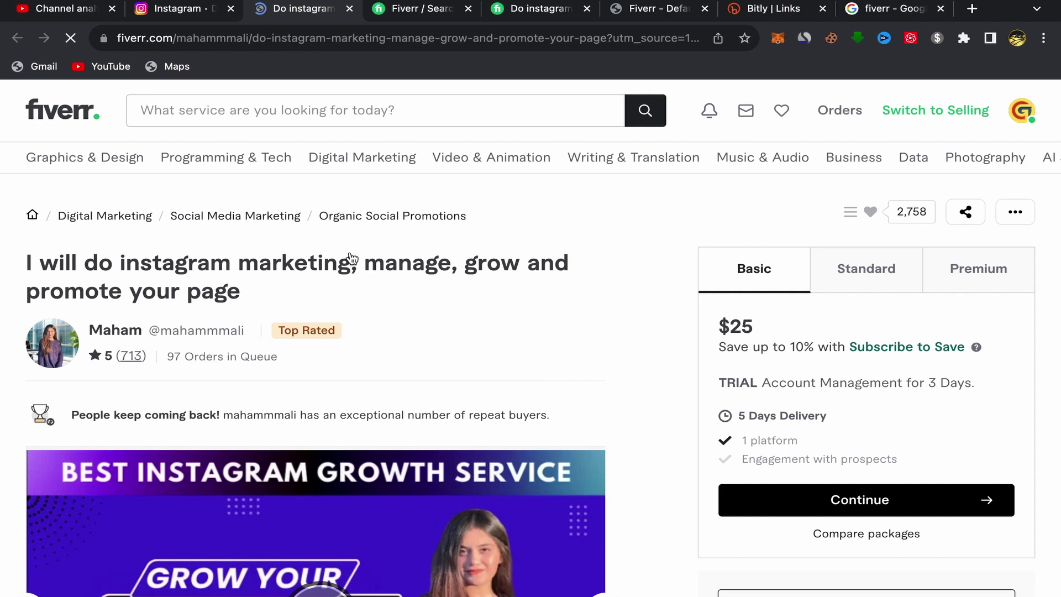
Check that the link opened the $25 Fiverr gig page, then go back to the Amee Shop chat.
scroll(635, 398, "down", 2)
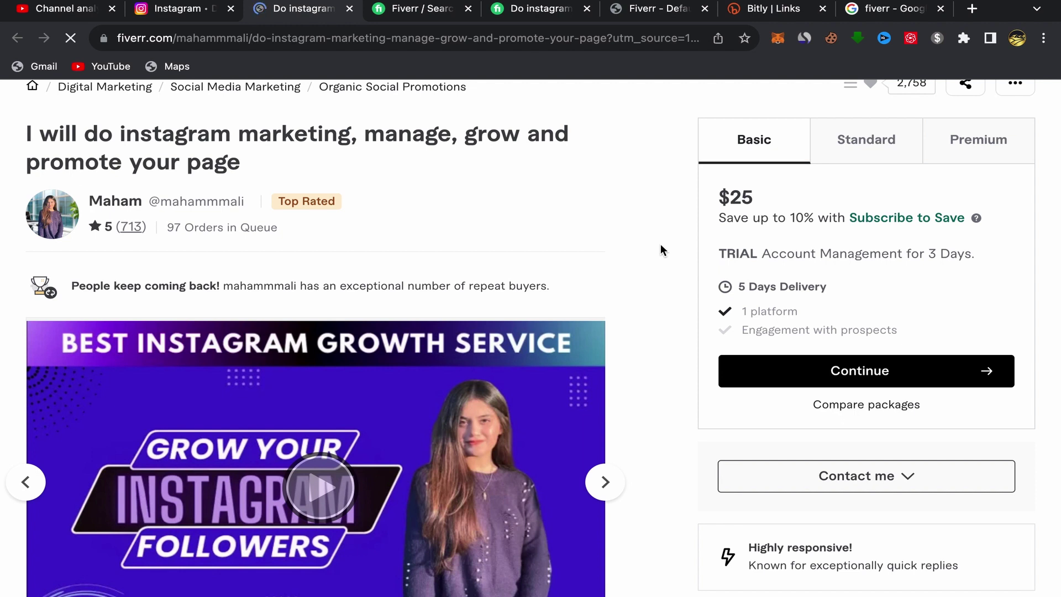
mouse_move(194, 5)
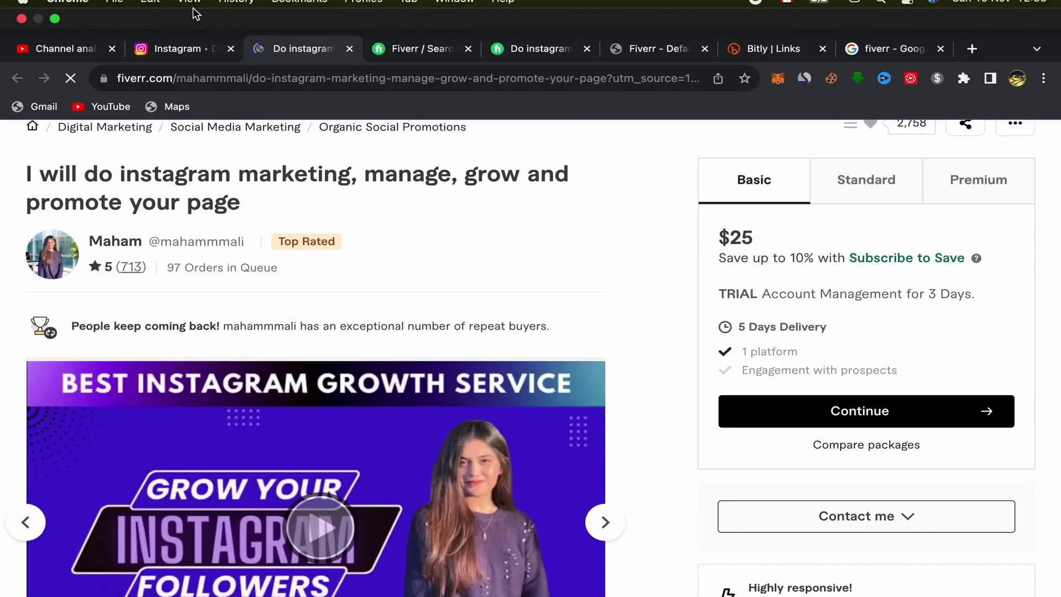
left_click(193, 49)
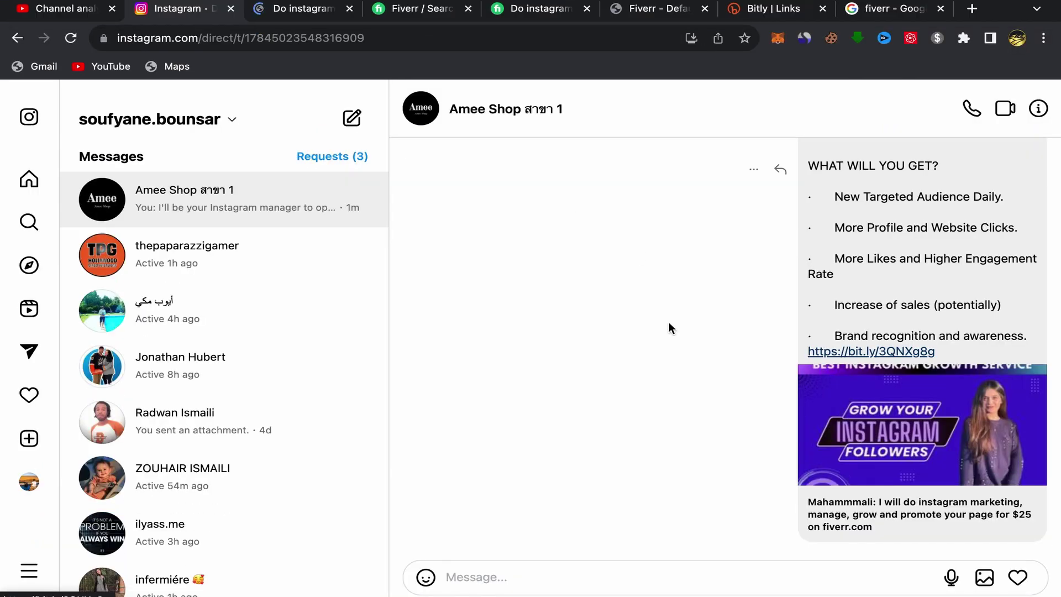
Go to the Instagram home feed, then back to Fiverr's 'instagram promotion' search results.
scroll(315, 305, "down", 9)
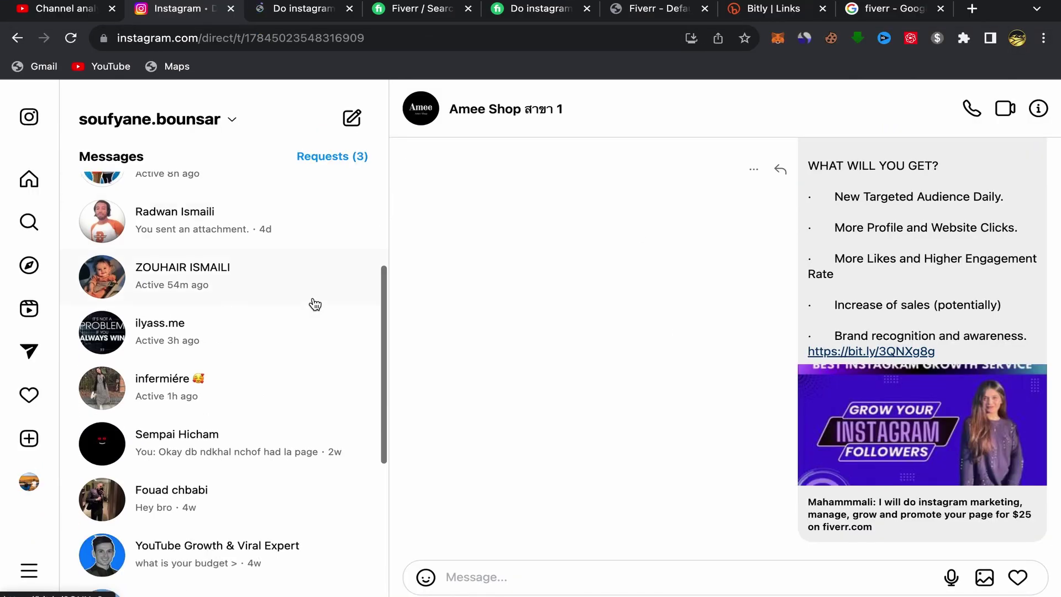
left_click(32, 118)
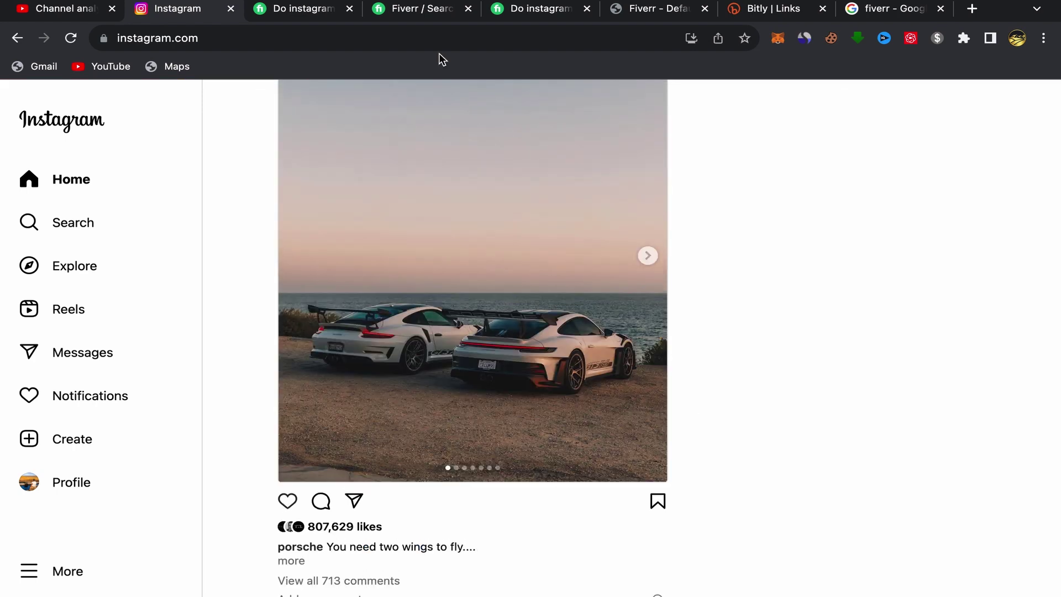
left_click(431, 25)
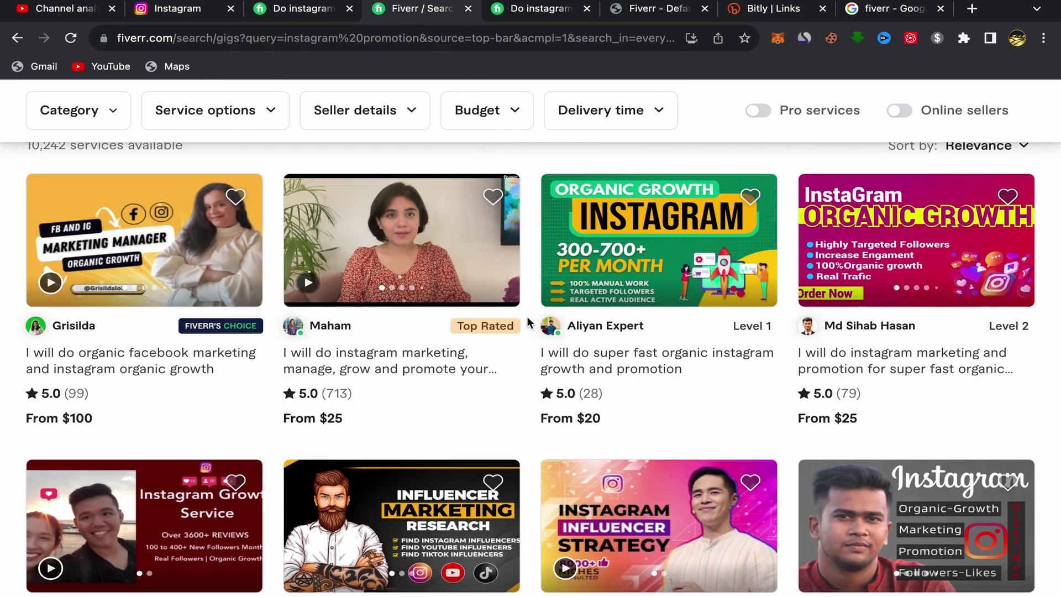